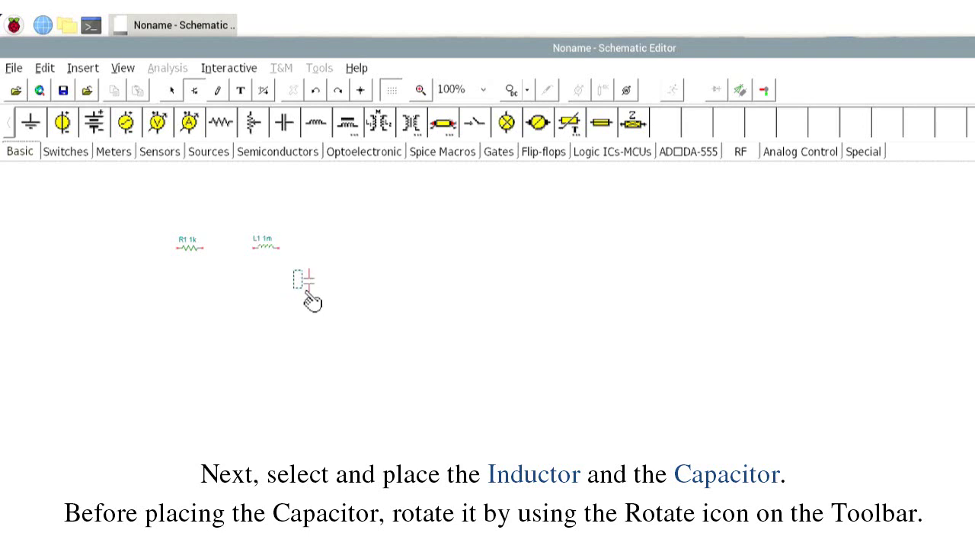
# - Place the vertical capacitor below and beyond inductor L1, and a voltage generator on the opposite side below resistor R1
pyautogui.click(309, 299)
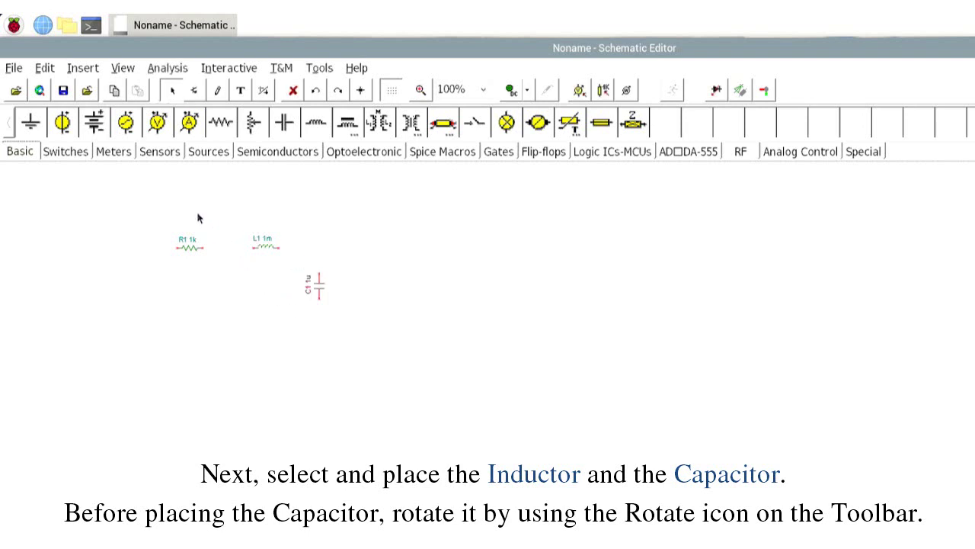
pyautogui.click(129, 134)
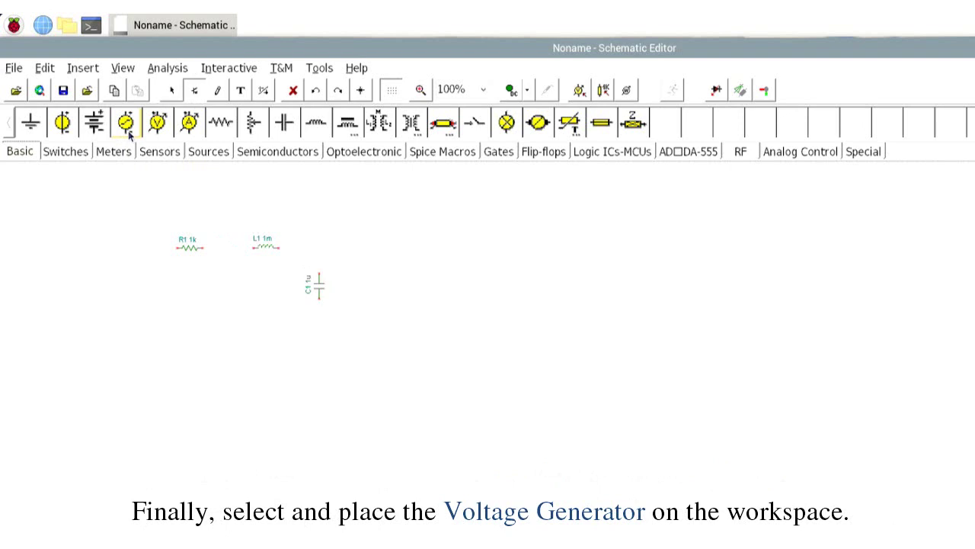
pyautogui.click(147, 280)
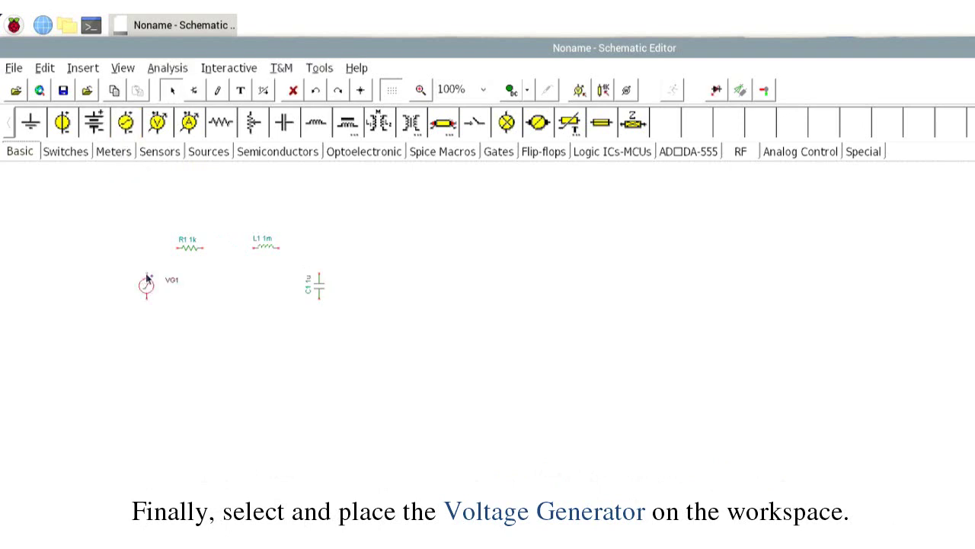
# - Wire the voltage generator, R1, L1 and C1 into one closed series loop
pyautogui.click(168, 326)
pyautogui.moveTo(202, 247)
pyautogui.mouseDown()
pyautogui.moveTo(322, 270)
pyautogui.moveTo(191, 318)
pyautogui.moveTo(152, 303)
pyautogui.moveTo(156, 243)
pyautogui.mouseUp()
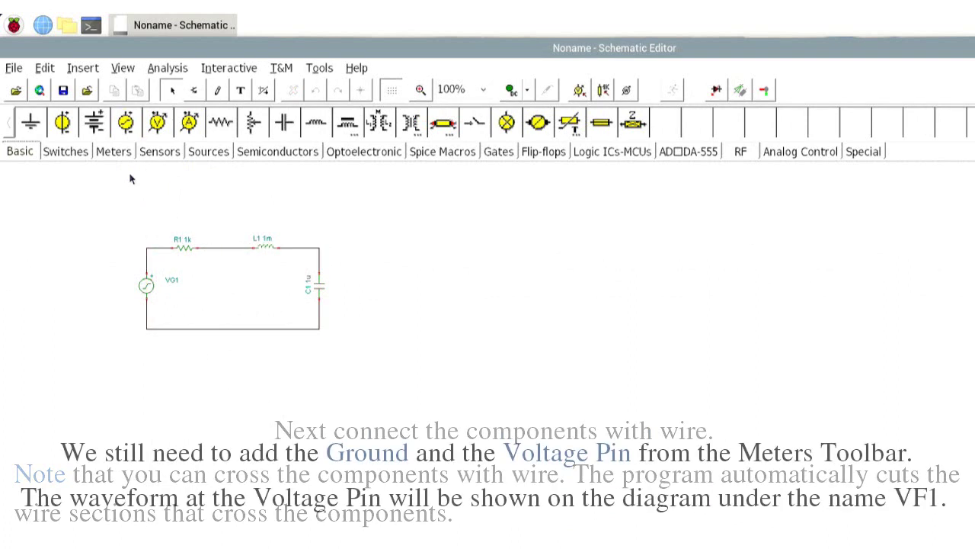
# - Add a ground at the loop corner below the generator and a voltage pin at the corner between L1 and C1
pyautogui.click(29, 122)
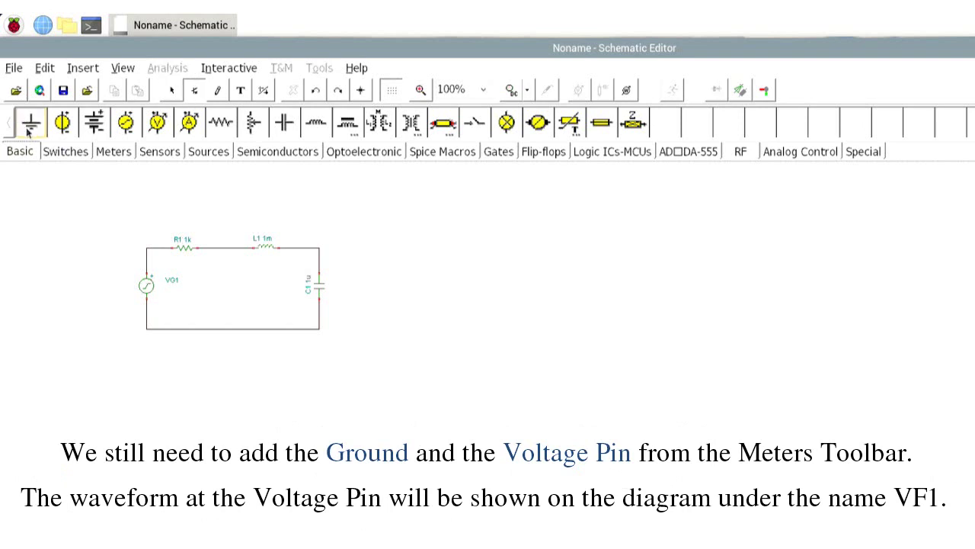
pyautogui.click(149, 337)
pyautogui.click(112, 151)
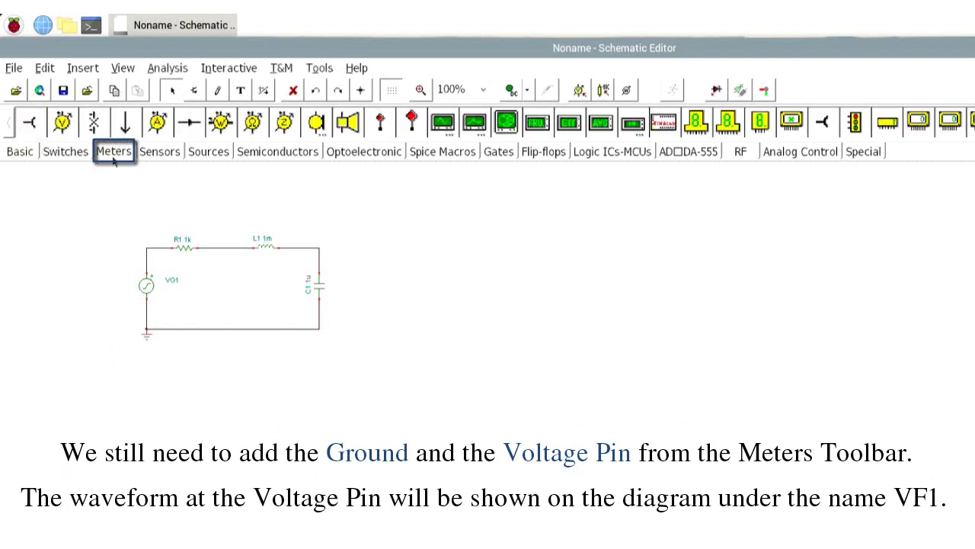
pyautogui.click(29, 122)
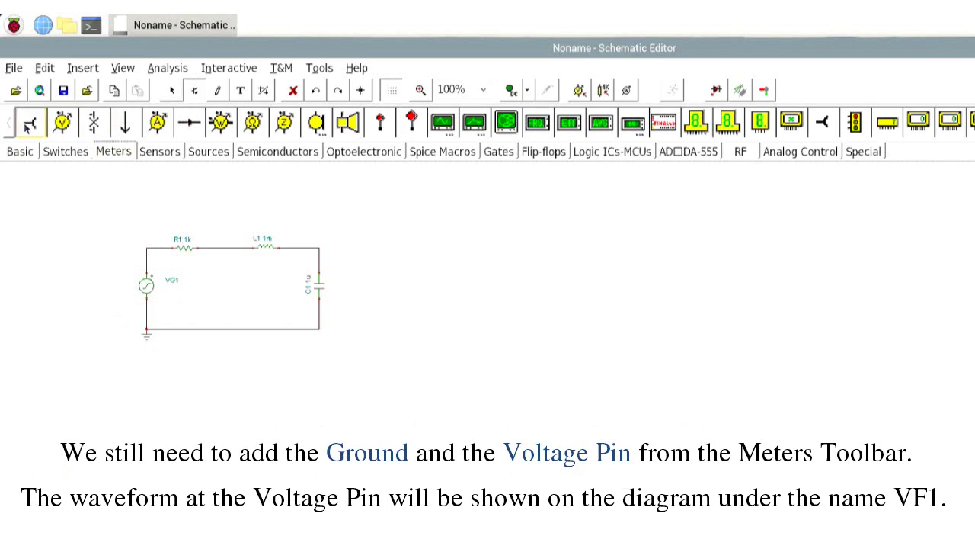
pyautogui.click(323, 251)
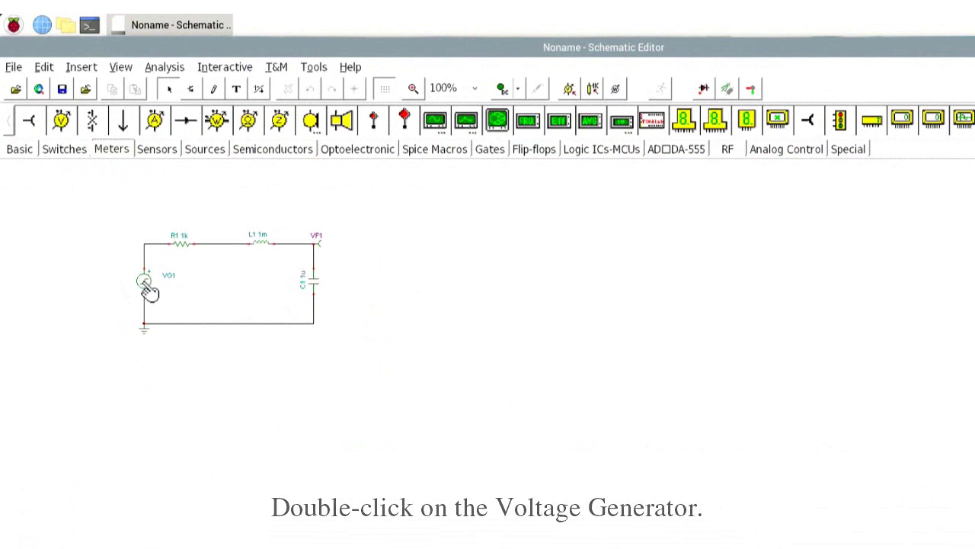
# - Review the voltage generator's unit step signal settings, including amplitude and start of edge, and accept them
pyautogui.doubleClick(144, 282)
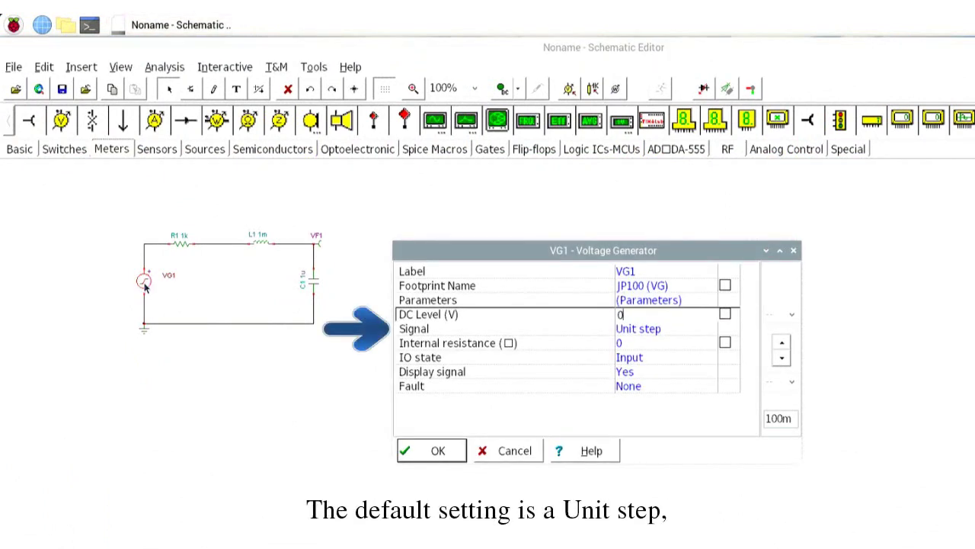
pyautogui.click(725, 332)
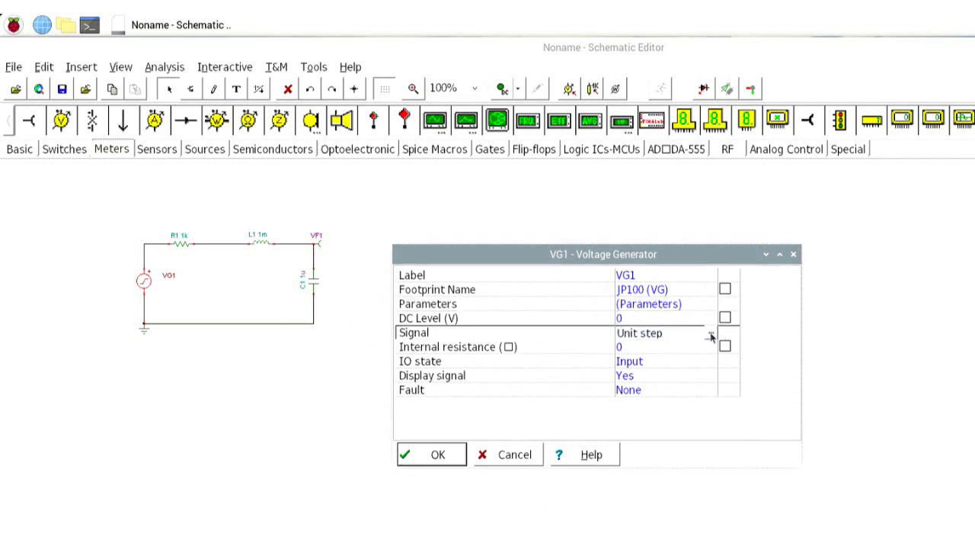
pyautogui.click(711, 336)
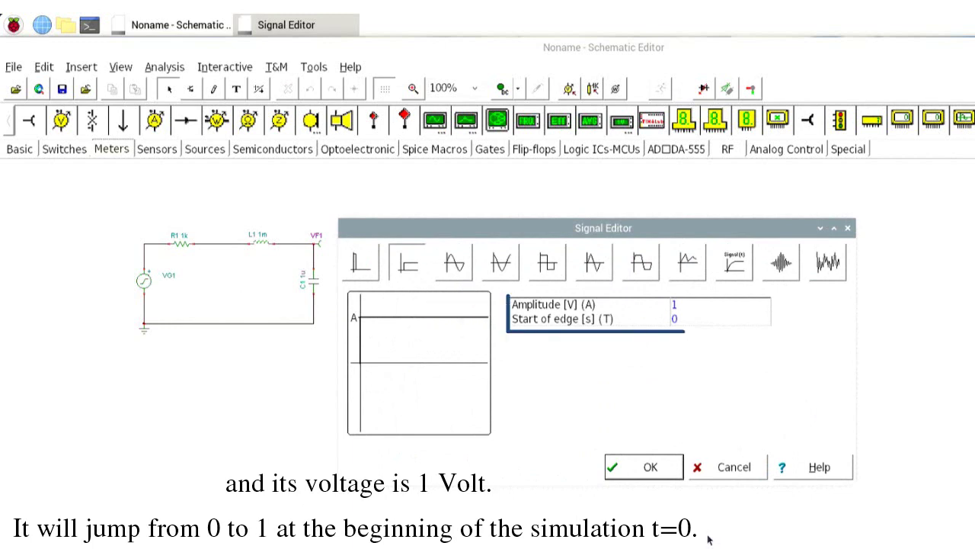
pyautogui.click(640, 467)
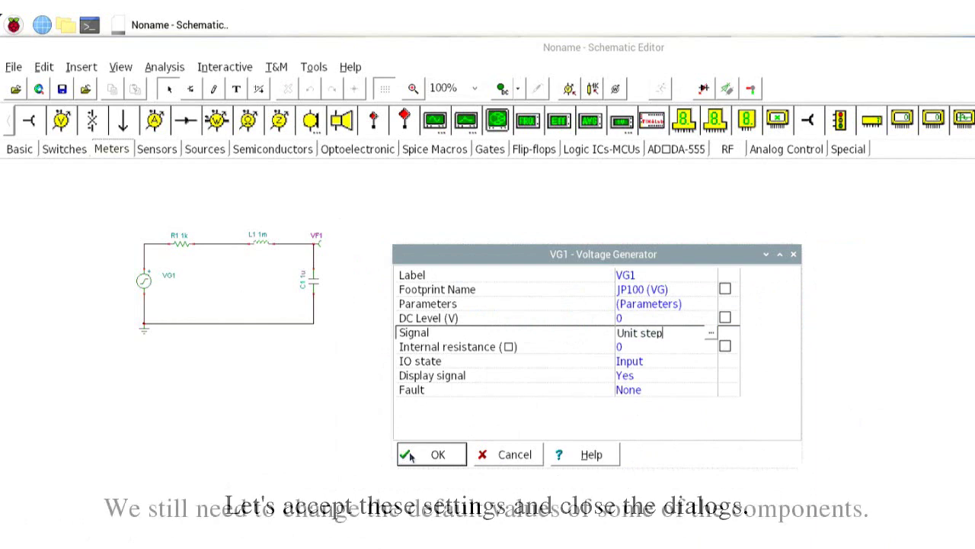
pyautogui.click(410, 455)
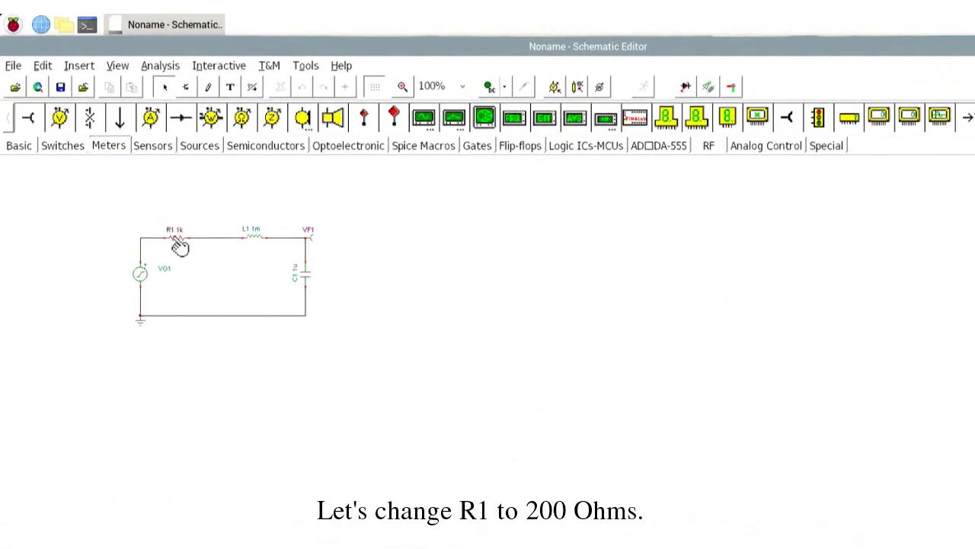
# - Set the resistance of R1 to 200 ohms
pyautogui.doubleClick(180, 245)
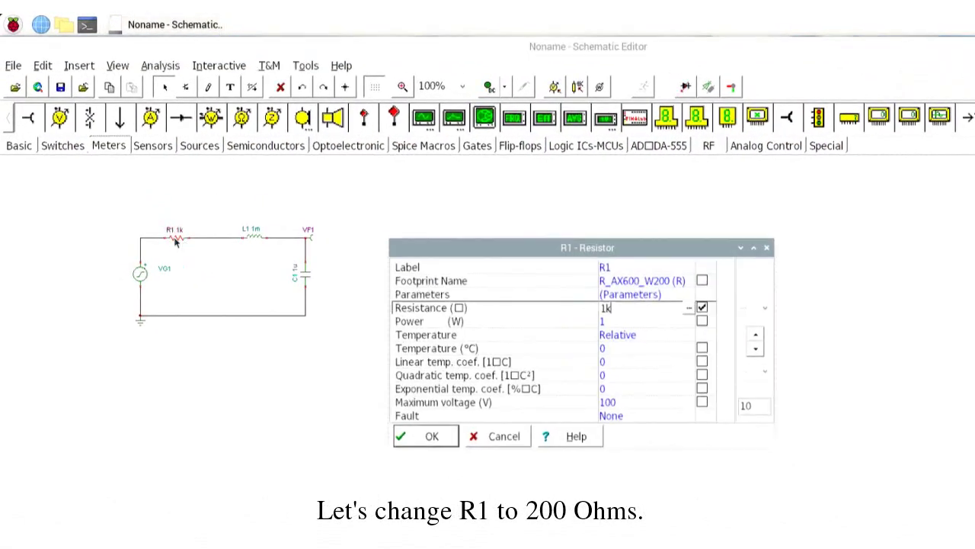
pyautogui.press('BackSpace')
pyautogui.press('BackSpace')
pyautogui.write('200')
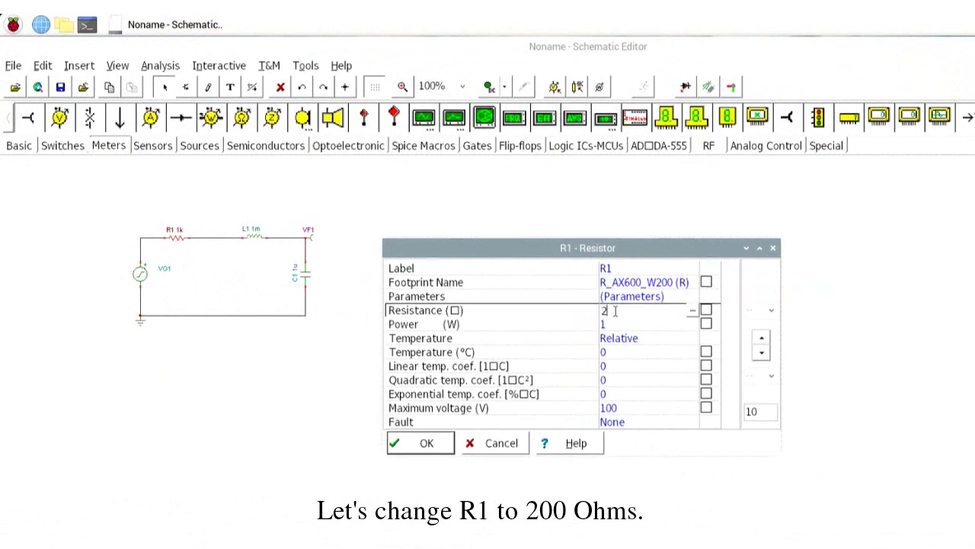
pyautogui.click(430, 439)
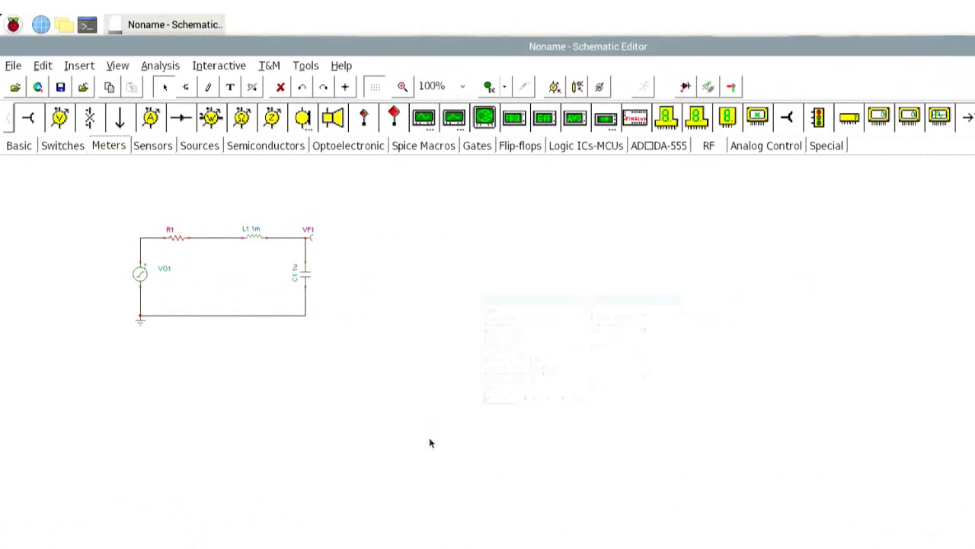
# - Set the capacitance of C1 to 1 nF, entered as 1n
pyautogui.doubleClick(313, 284)
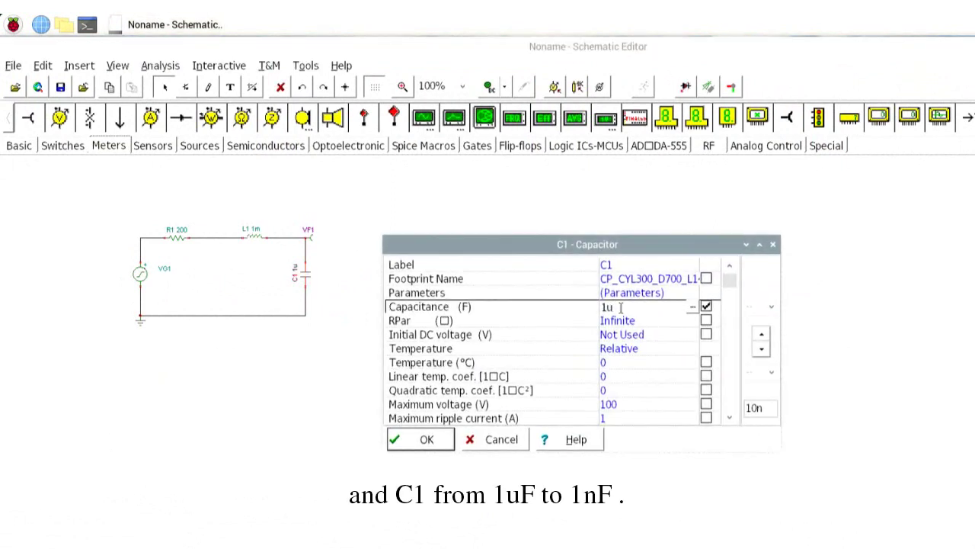
pyautogui.press('BackSpace')
pyautogui.press('BackSpace')
pyautogui.write('1n')
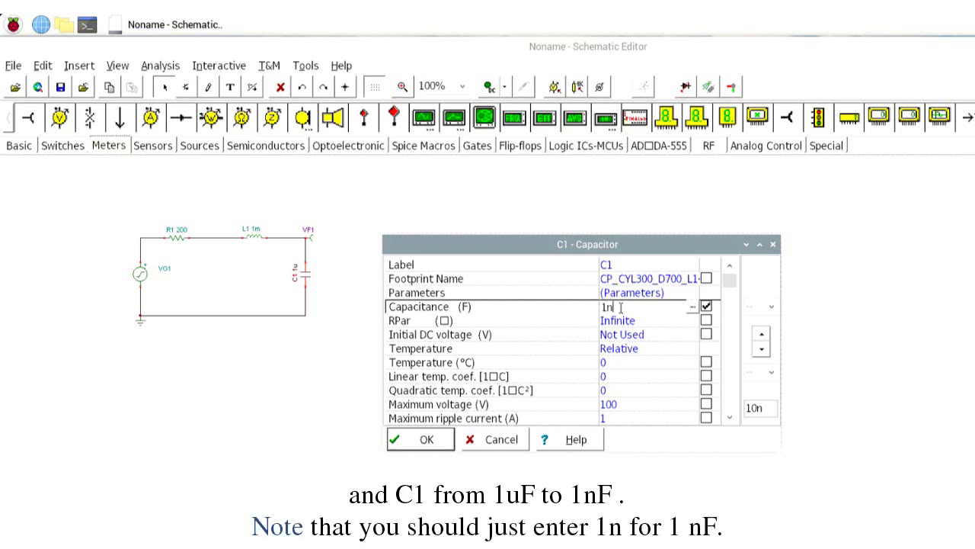
pyautogui.click(400, 445)
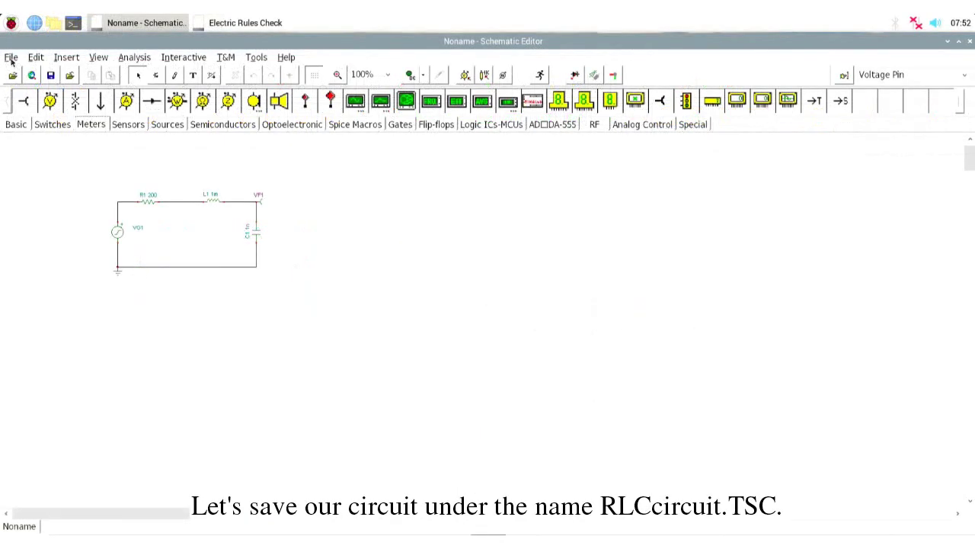
# - Save the schematic in the User Examples folder under the name RLC circuit
pyautogui.click(10, 58)
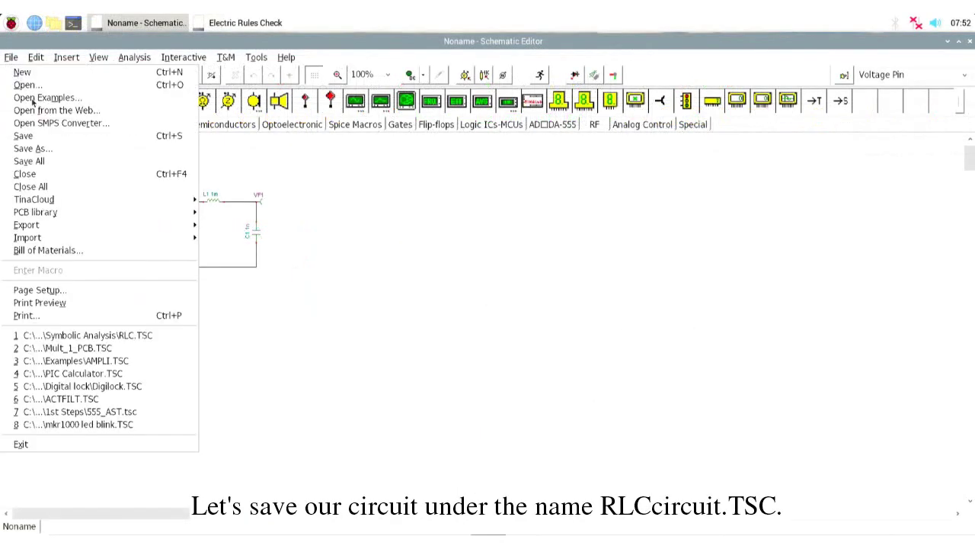
pyautogui.click(33, 149)
pyautogui.write('R')
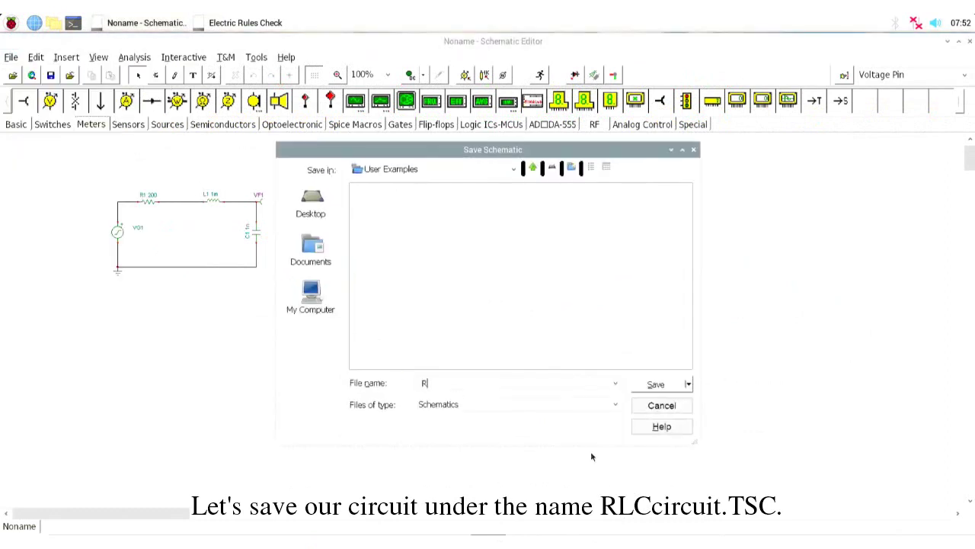
pyautogui.write('LC circuit')
pyautogui.click(651, 387)
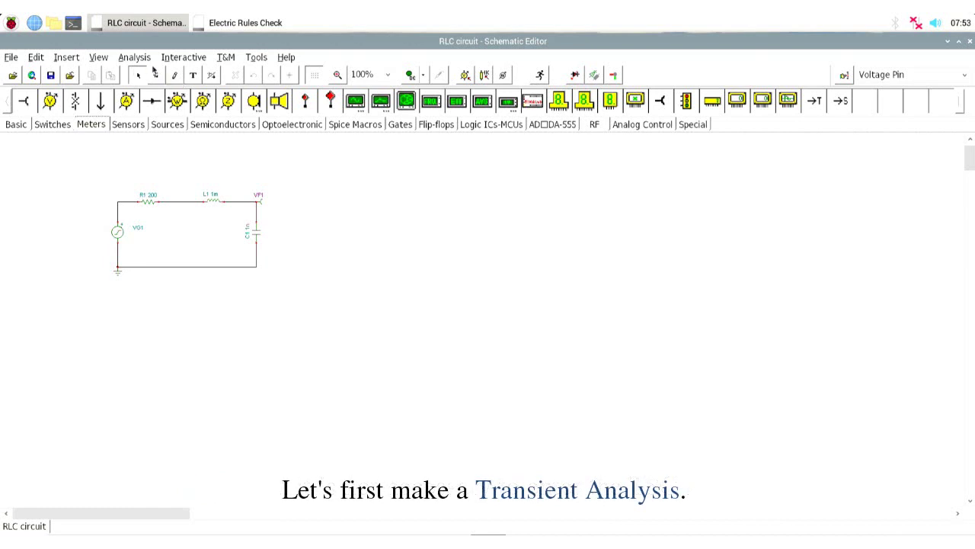
# - Run a Transient Analysis from 0 to 50u seconds with the Zero initial values option
pyautogui.click(144, 62)
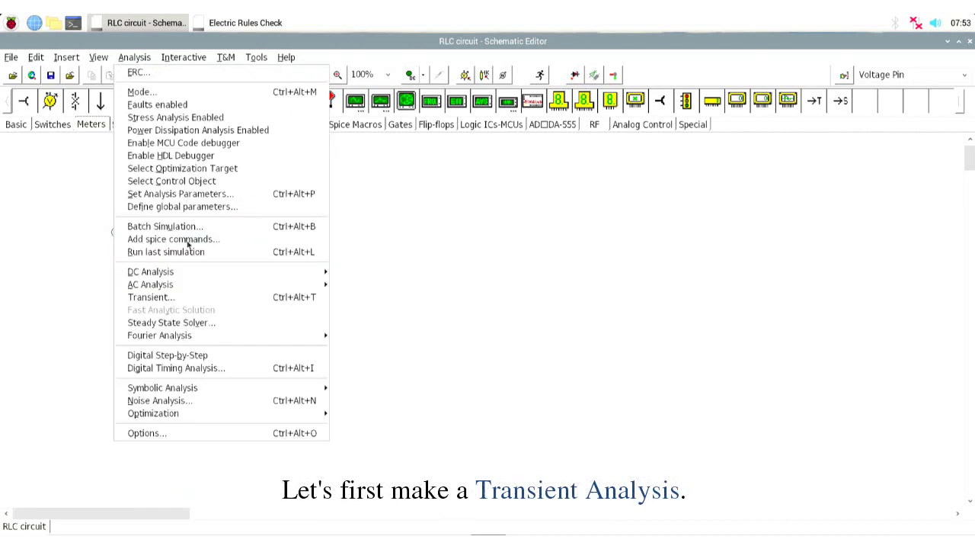
pyautogui.click(162, 298)
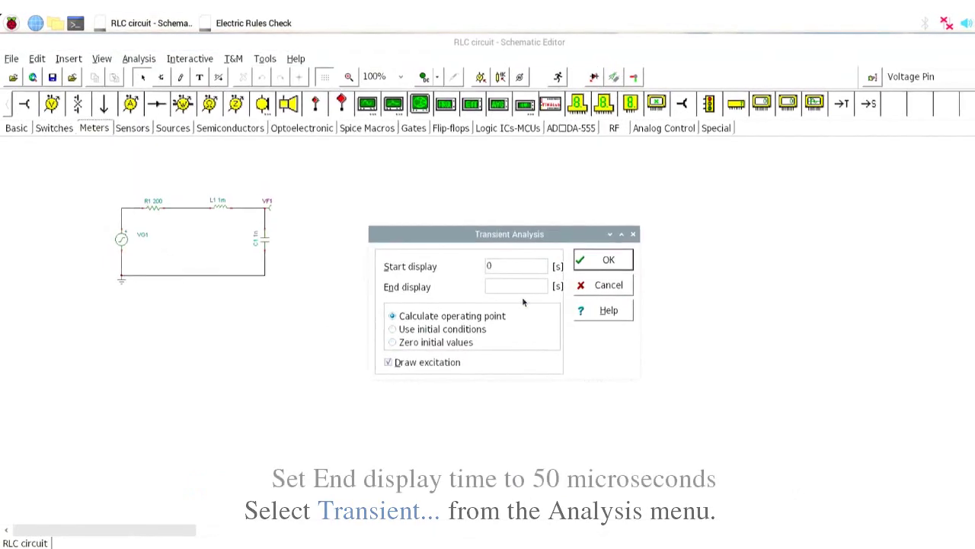
pyautogui.write('50u')
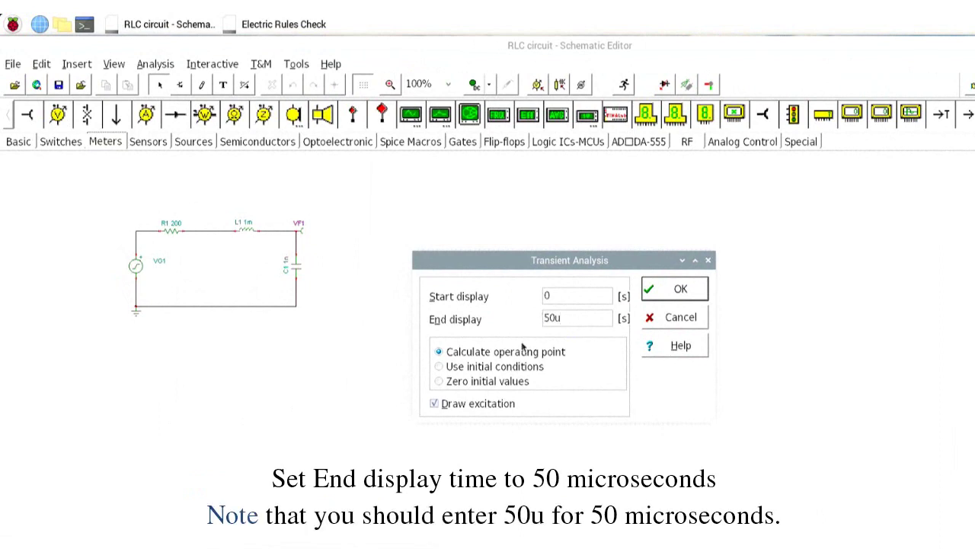
pyautogui.click(440, 382)
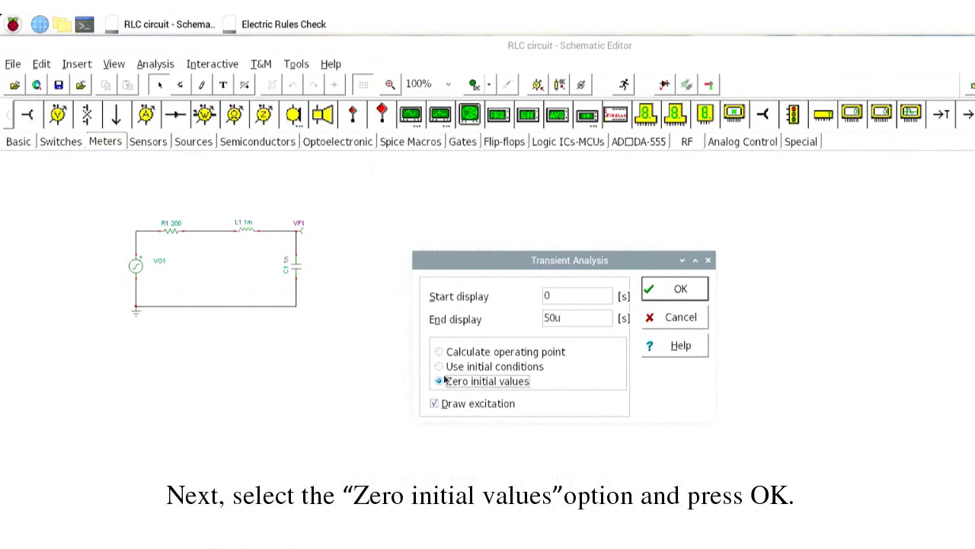
pyautogui.click(653, 294)
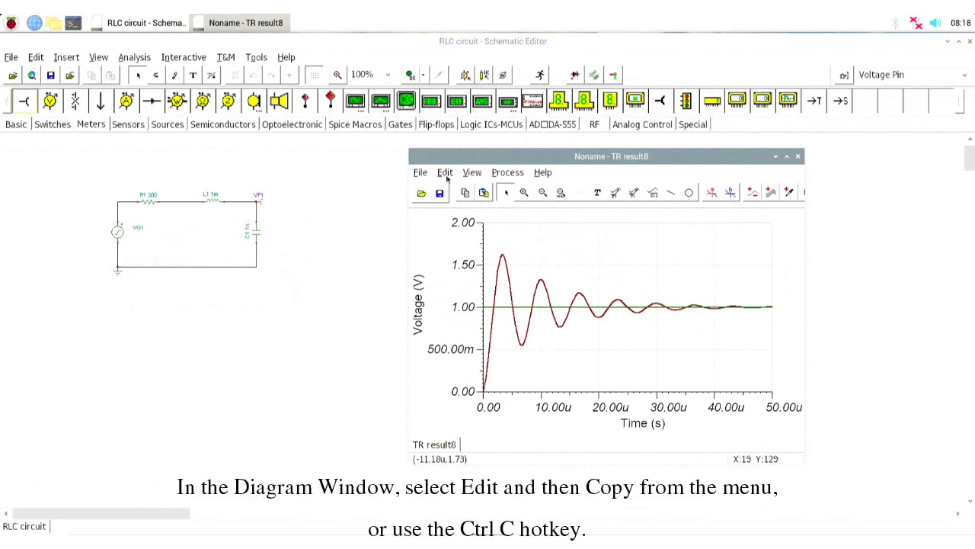
# - Copy the transient result diagram and paste it into the schematic beside the RLC circuit
pyautogui.click(445, 173)
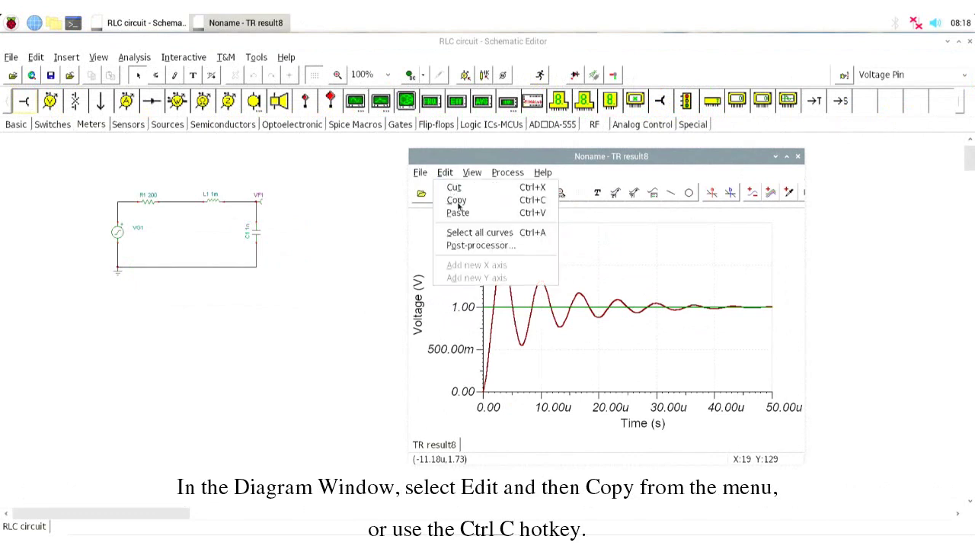
pyautogui.click(458, 201)
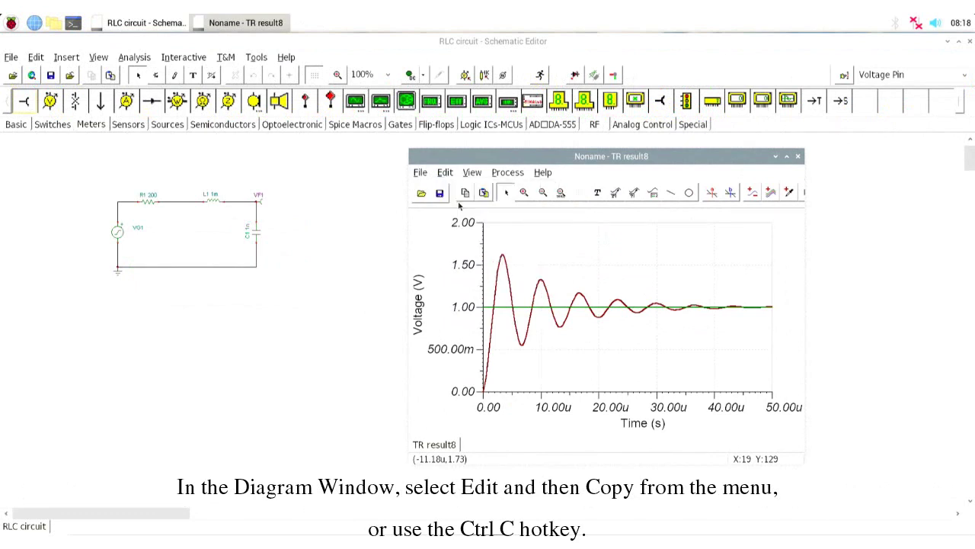
pyautogui.click(40, 58)
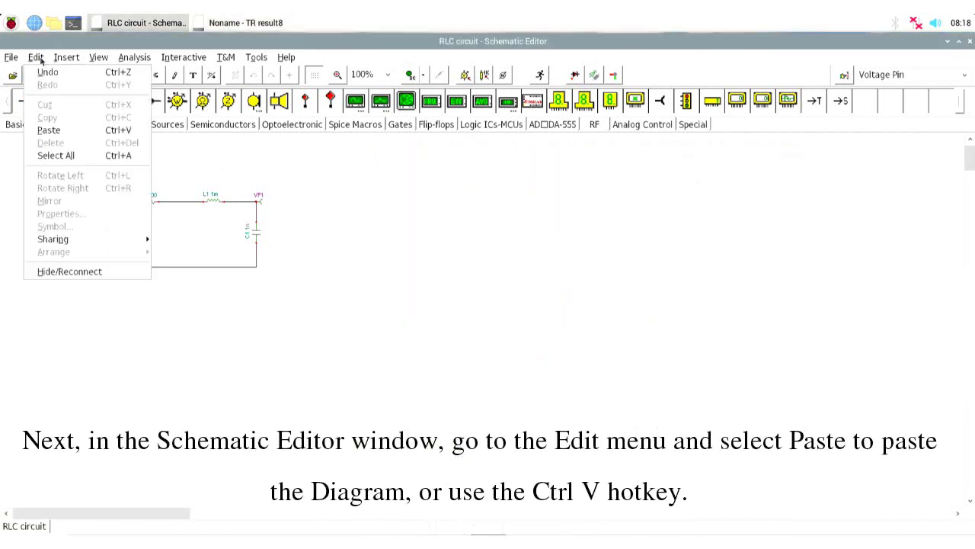
pyautogui.click(48, 130)
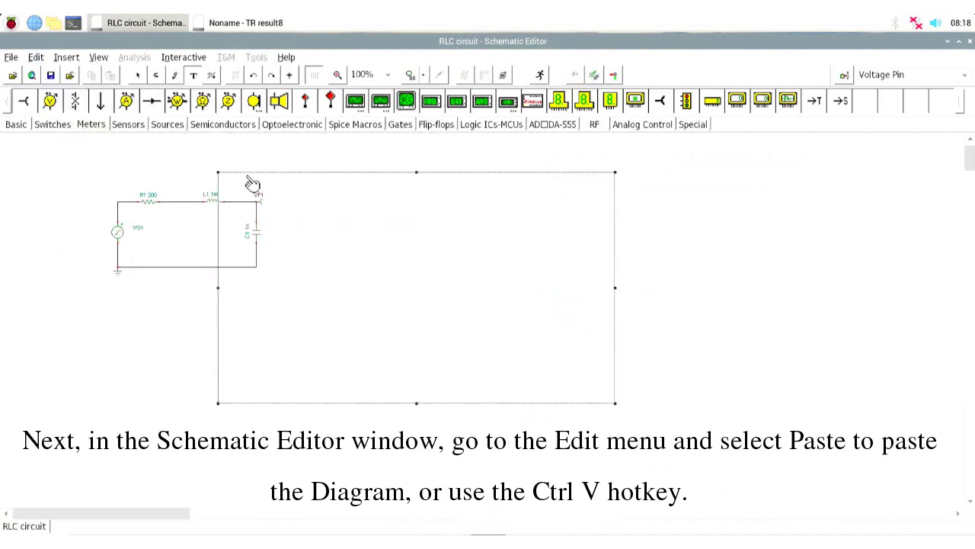
pyautogui.click(400, 164)
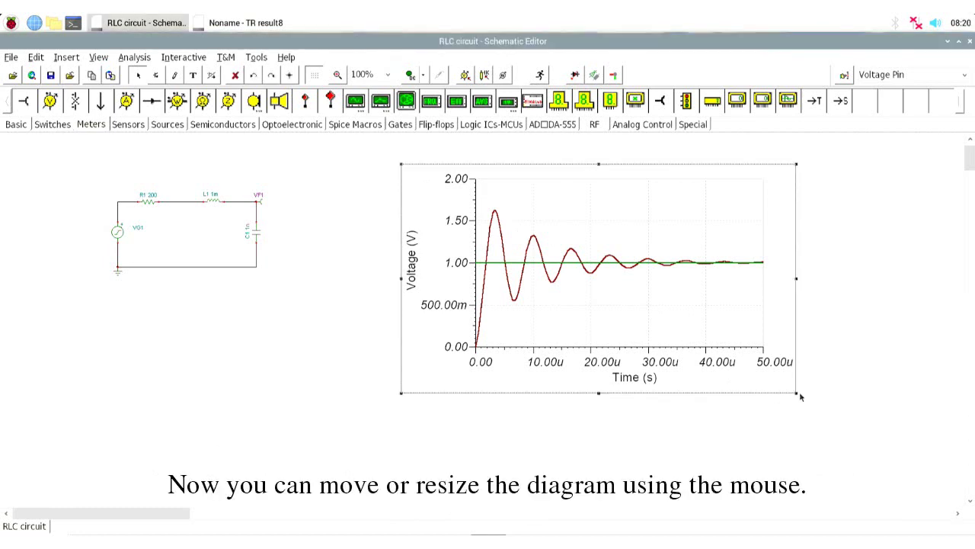
# - Shrink the pasted diagram slightly from its lower corner and deselect it
pyautogui.moveTo(795, 394); pyautogui.dragTo(739, 379)
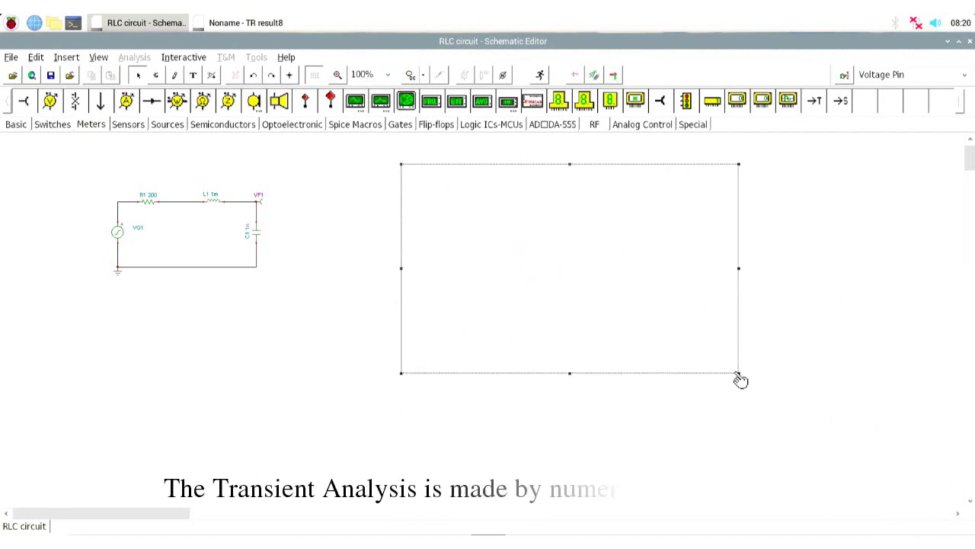
pyautogui.click(837, 456)
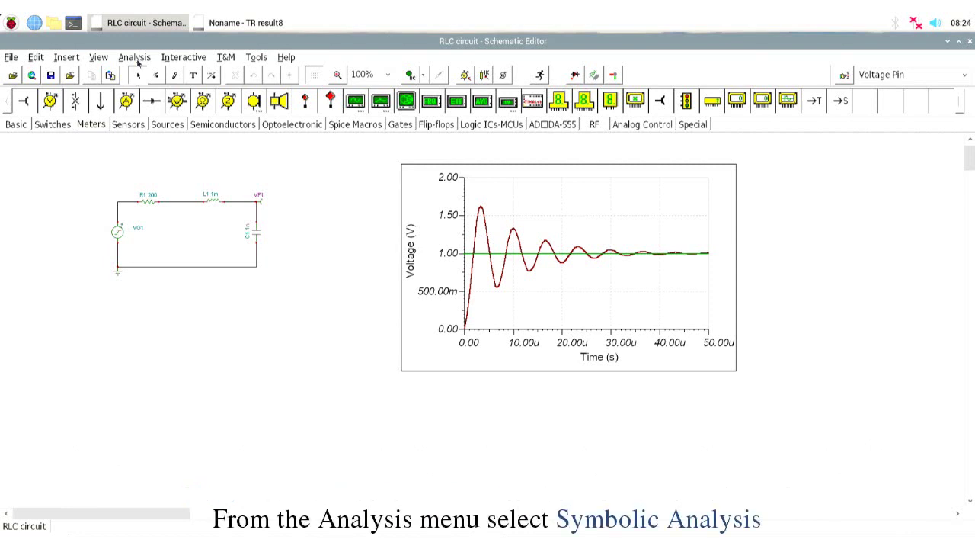
# - Run a Semi-symbolic Transient analysis of the RLC circuit to generate its time-domain formula
pyautogui.click(135, 58)
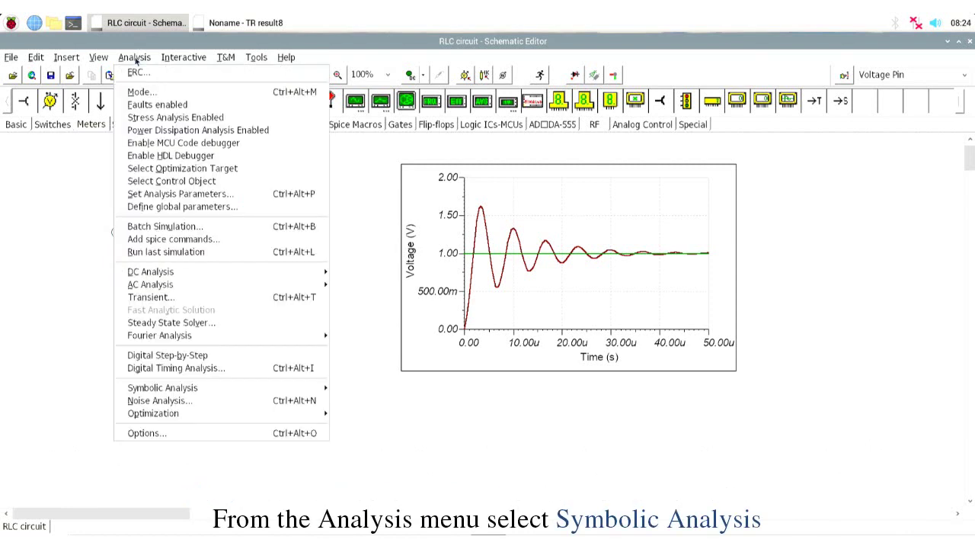
pyautogui.moveTo(195, 392)
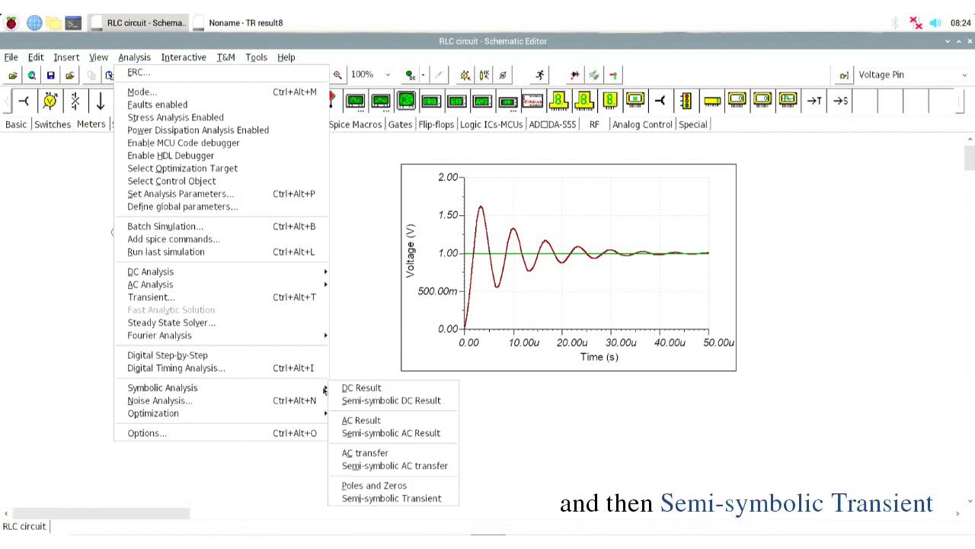
pyautogui.click(404, 498)
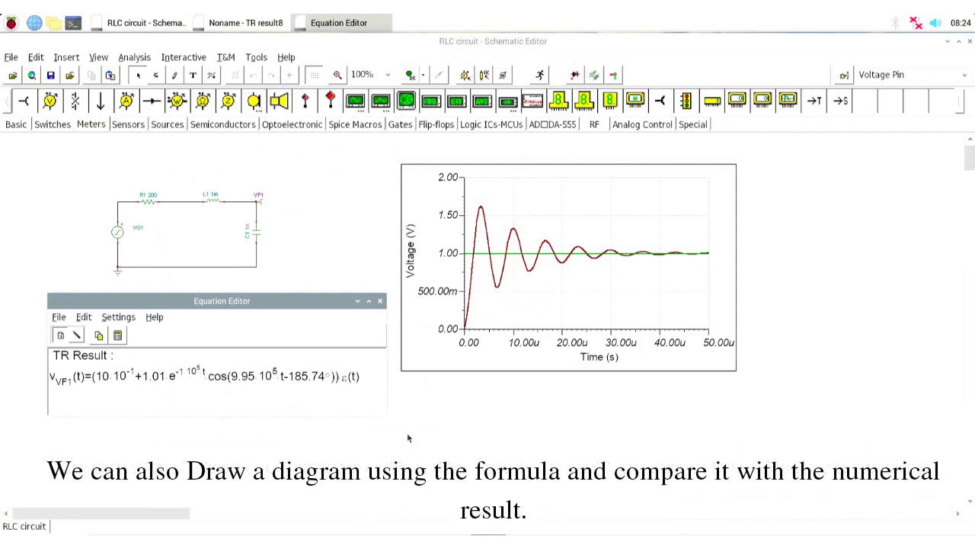
# - Plot the transient formula by running it in the Interpreter, and compare the SR curve with the numerical transient result
pyautogui.click(118, 338)
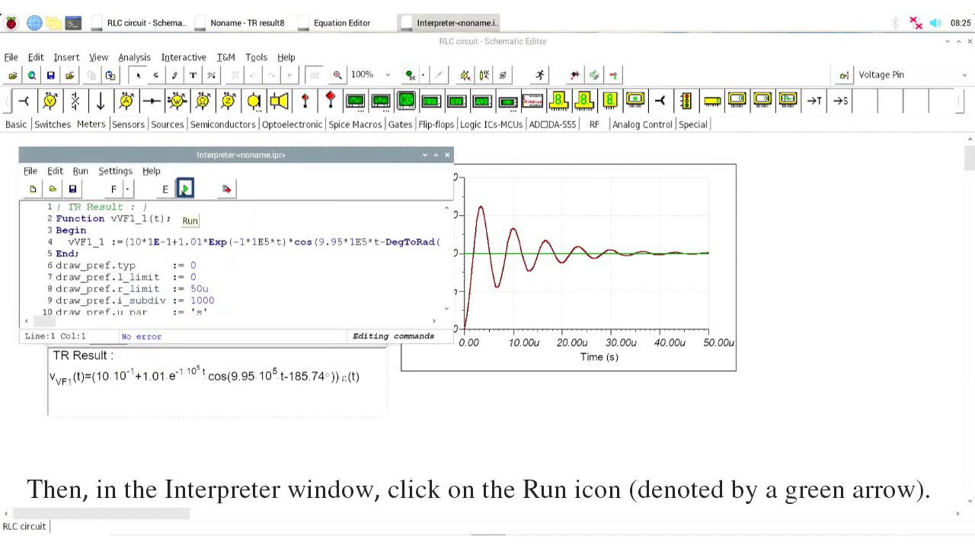
pyautogui.click(185, 189)
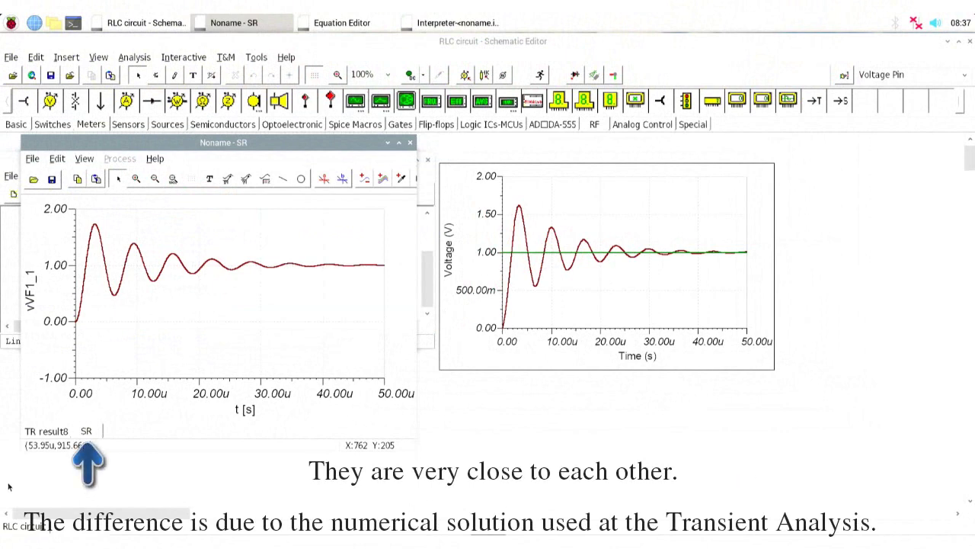
pyautogui.click(28, 432)
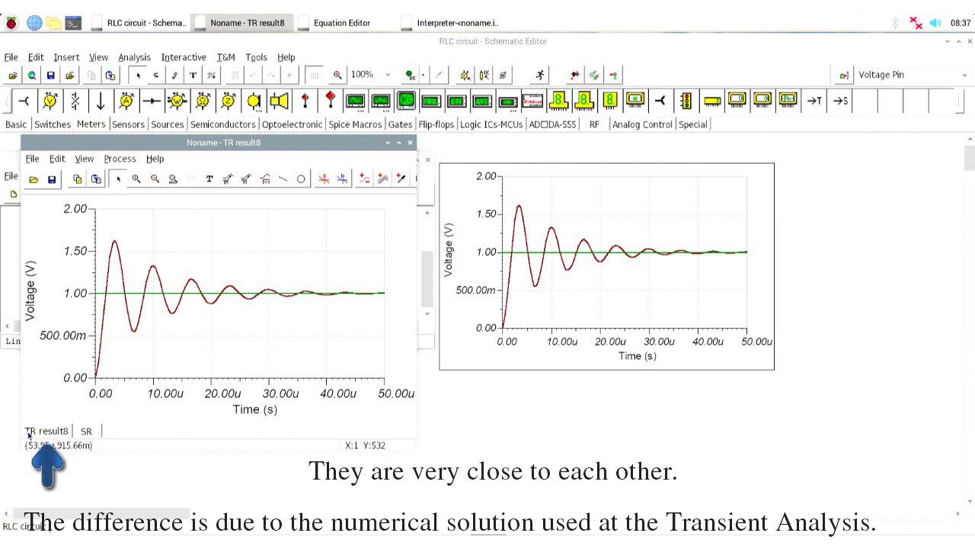
pyautogui.click(78, 434)
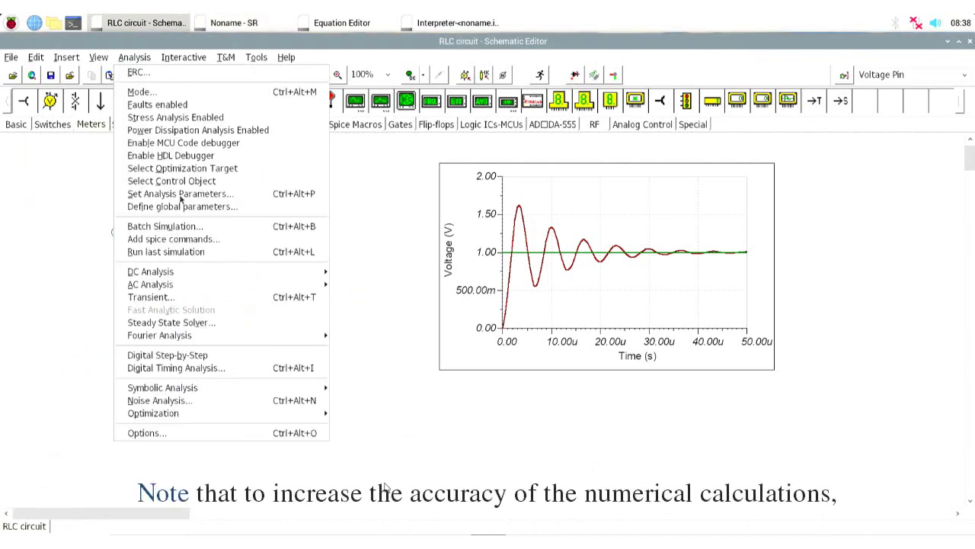
# - Set the TR maximum time step to 100n in the analysis parameters
pyautogui.click(181, 195)
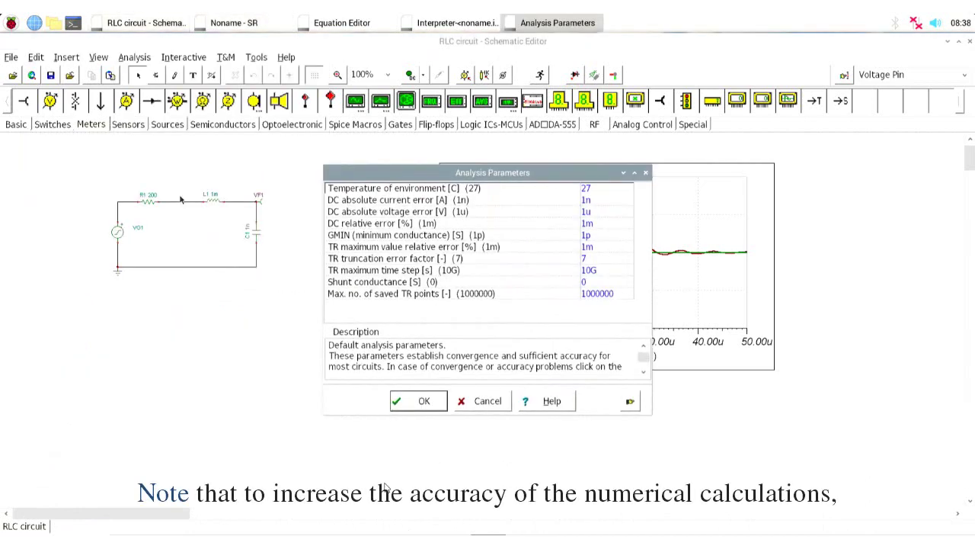
pyautogui.click(570, 271)
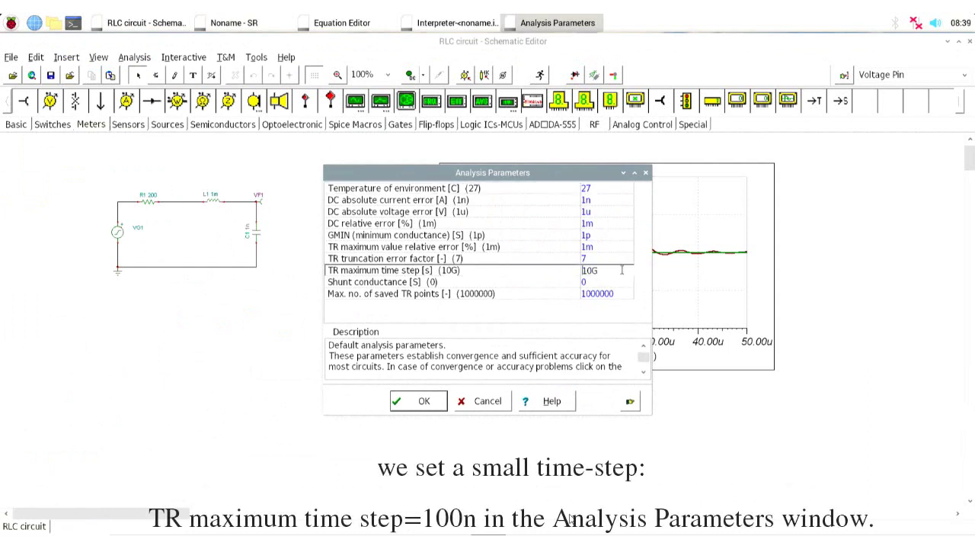
pyautogui.press('Delete')
pyautogui.press('Delete')
pyautogui.press('Delete')
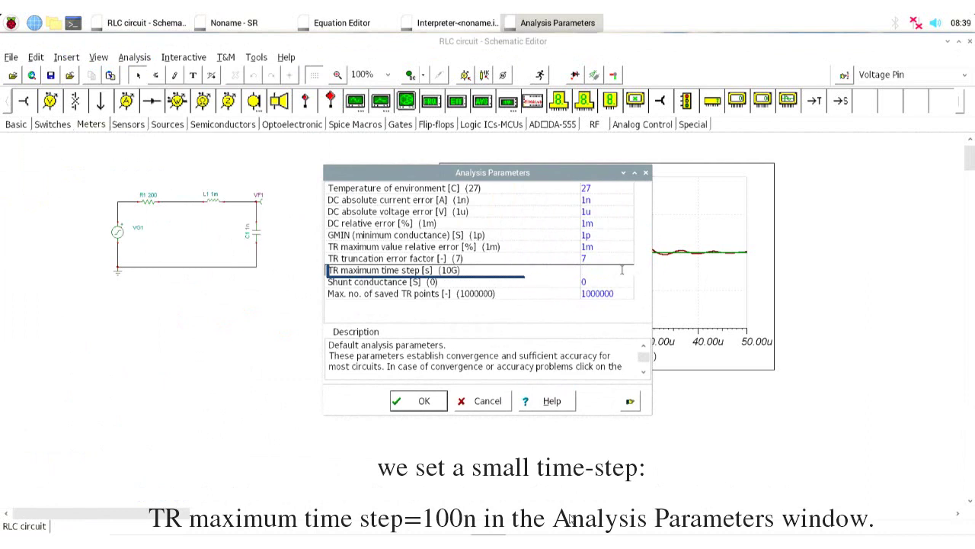
pyautogui.write('100n')
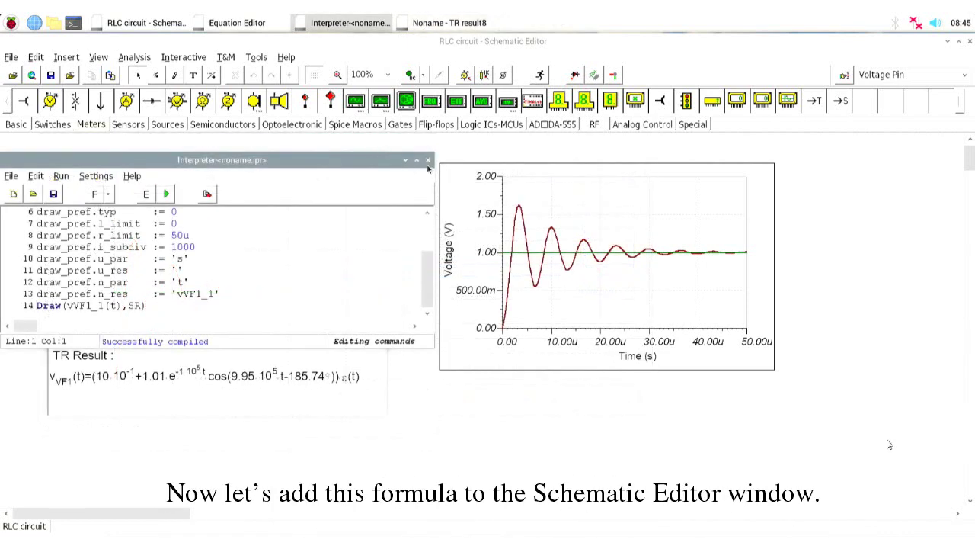
# - Close the Interpreter, copy the formula from the Equation Editor and paste it into the schematic below the transient diagram
pyautogui.click(427, 160)
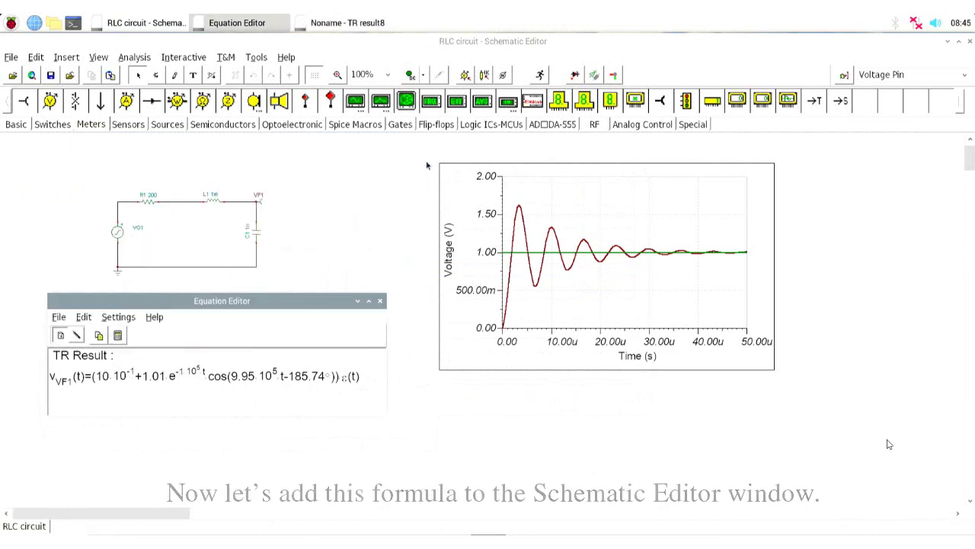
pyautogui.click(84, 317)
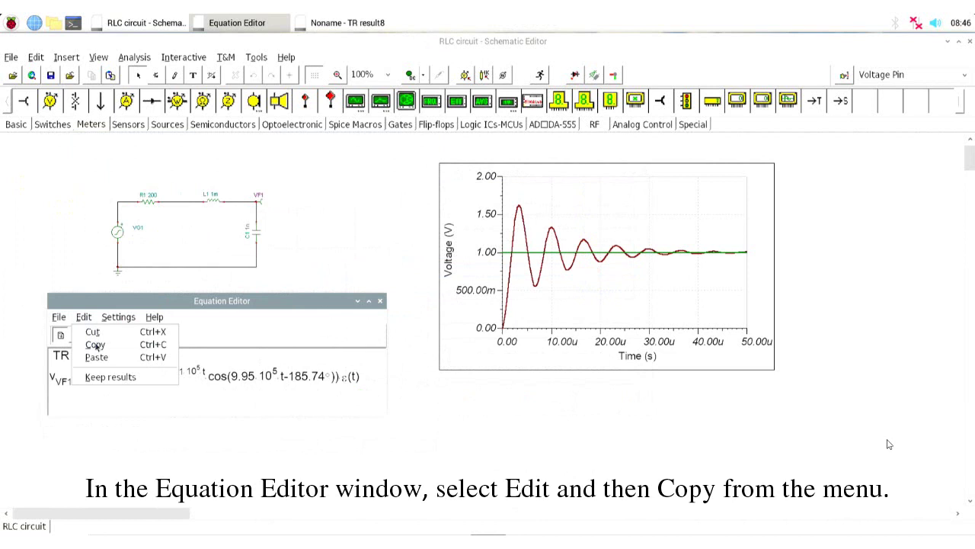
pyautogui.click(95, 345)
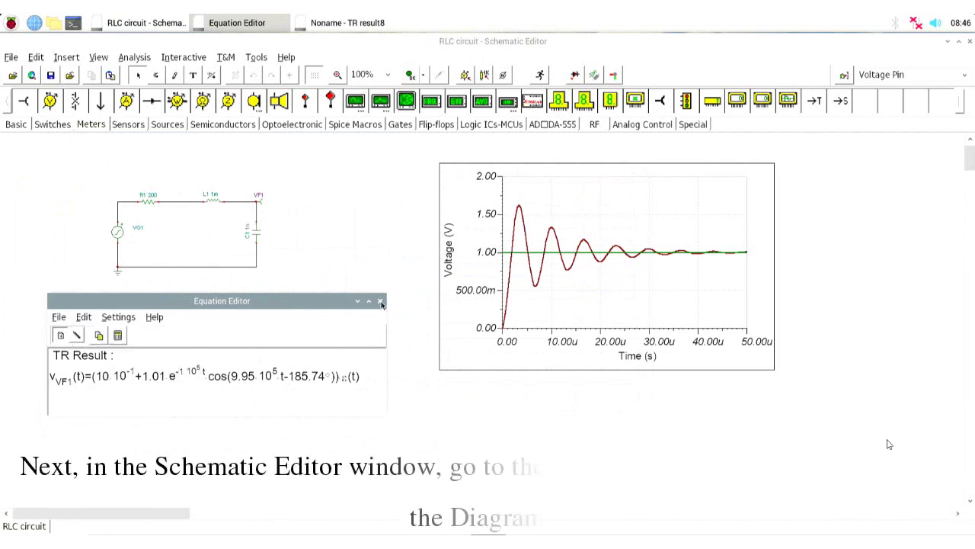
pyautogui.click(381, 301)
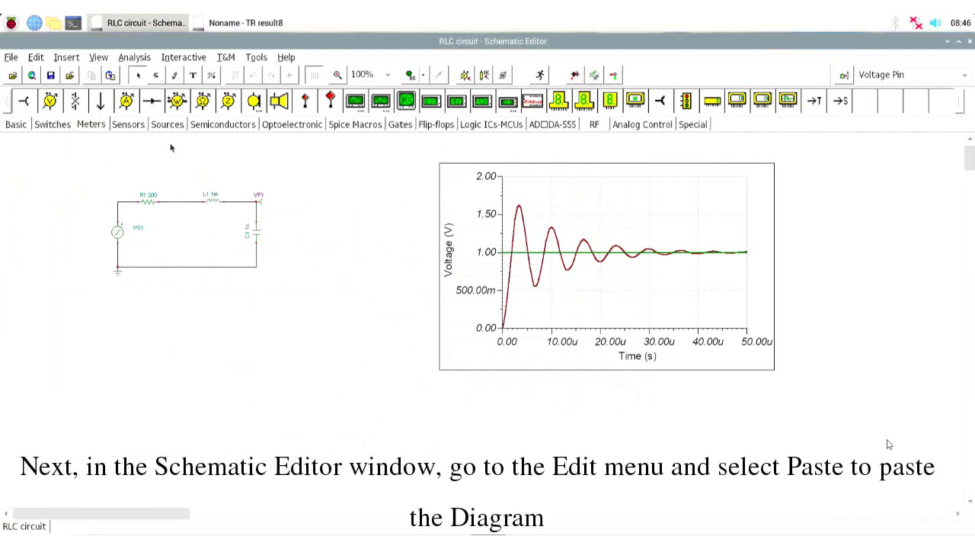
pyautogui.click(35, 58)
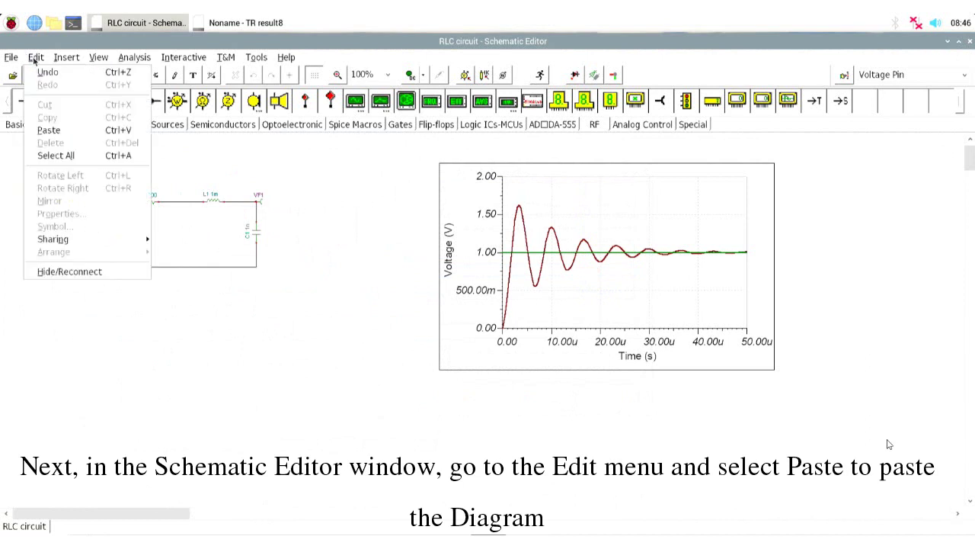
pyautogui.click(48, 131)
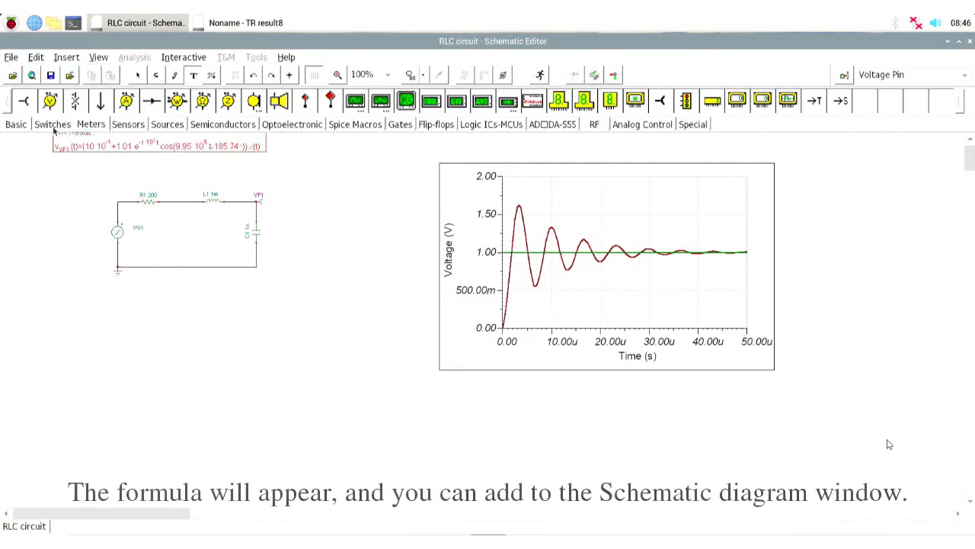
pyautogui.click(444, 389)
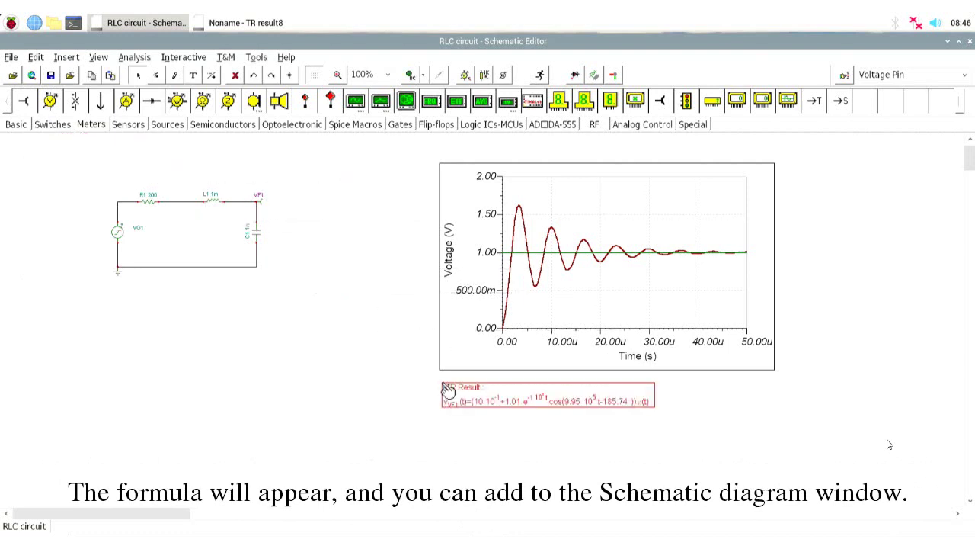
pyautogui.click(537, 423)
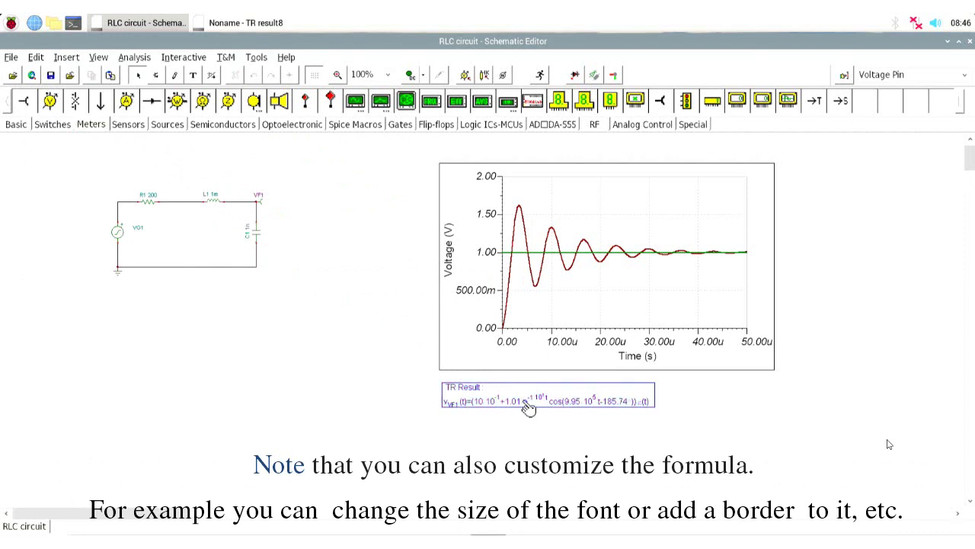
# - Change the font size of the pasted TR Result formula to 10 and deselect it
pyautogui.doubleClick(525, 404)
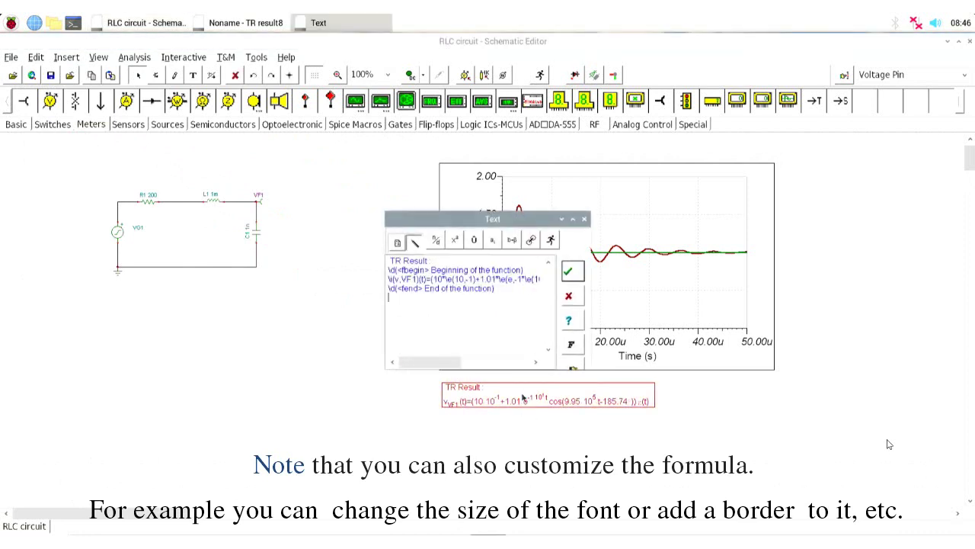
pyautogui.click(570, 343)
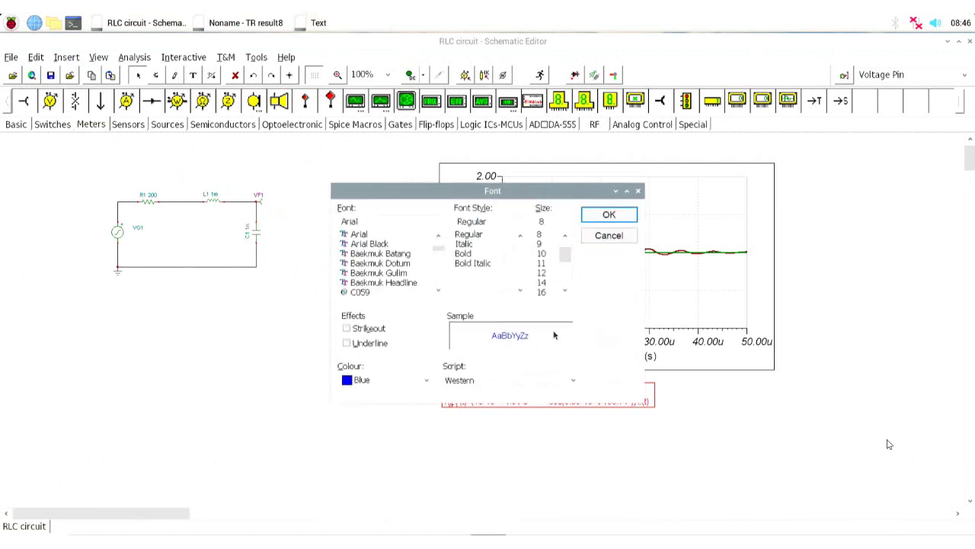
pyautogui.click(540, 256)
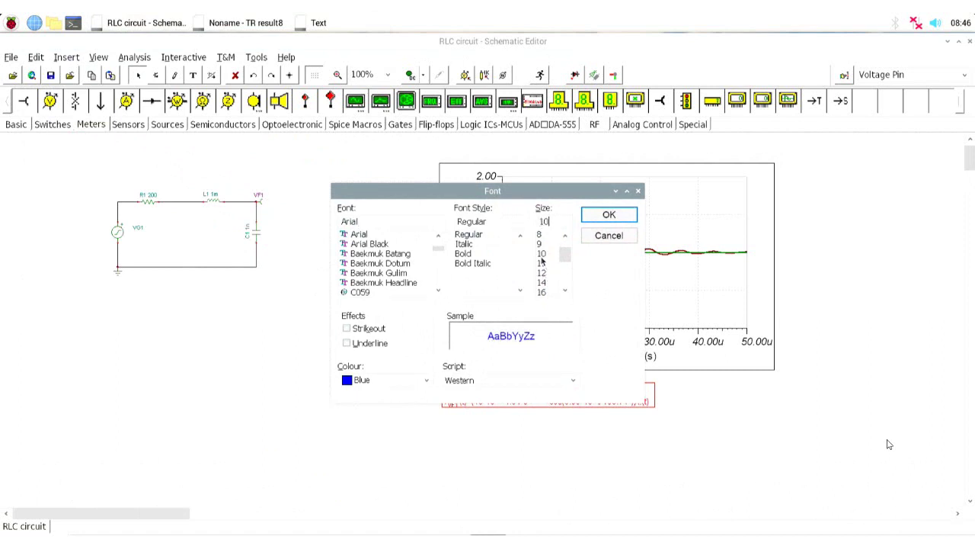
pyautogui.click(609, 214)
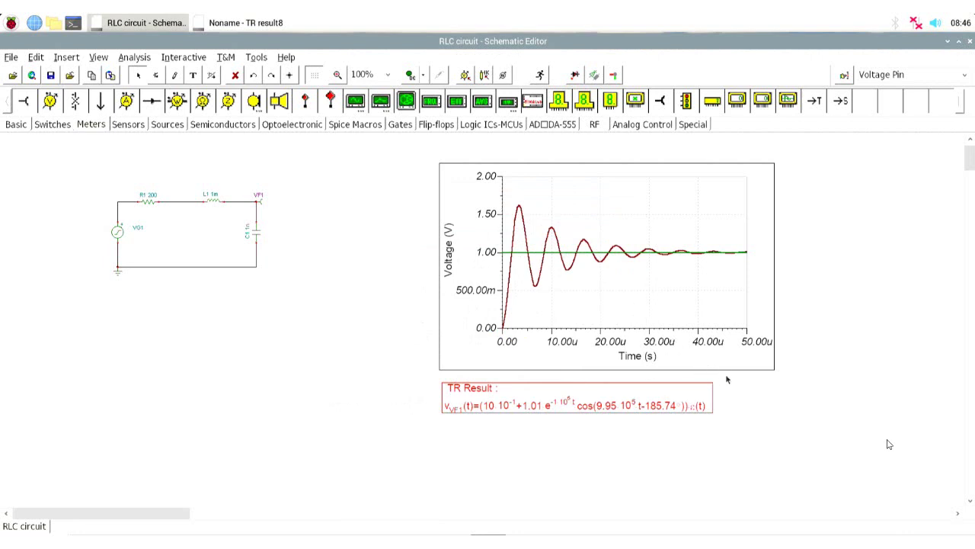
pyautogui.click(744, 392)
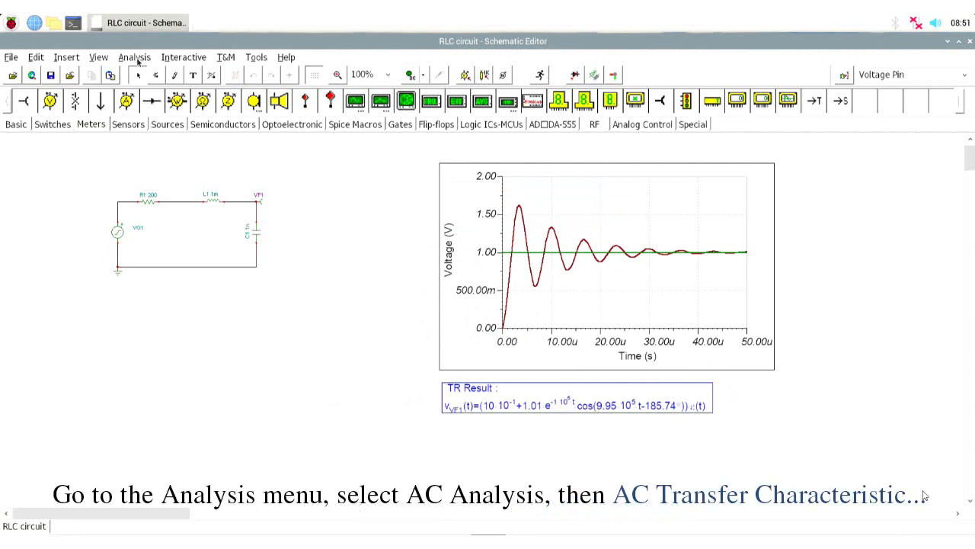
# - Start an AC Transfer Characteristic analysis and set its number of points to 500
pyautogui.click(135, 61)
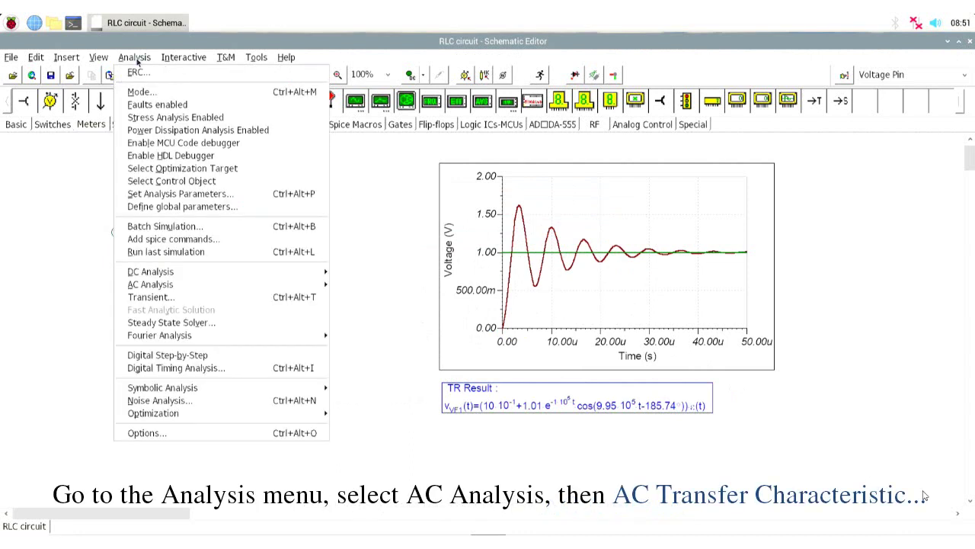
pyautogui.moveTo(319, 284)
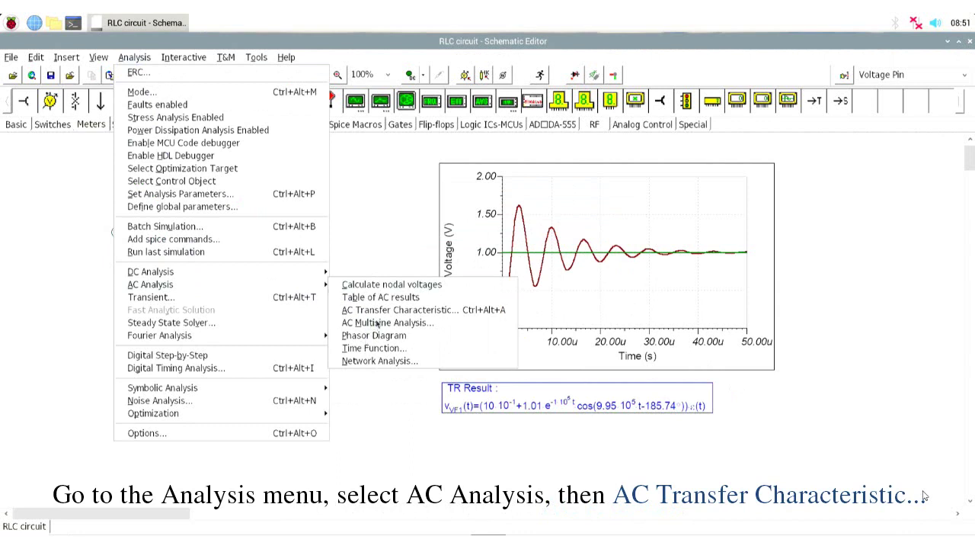
pyautogui.click(383, 311)
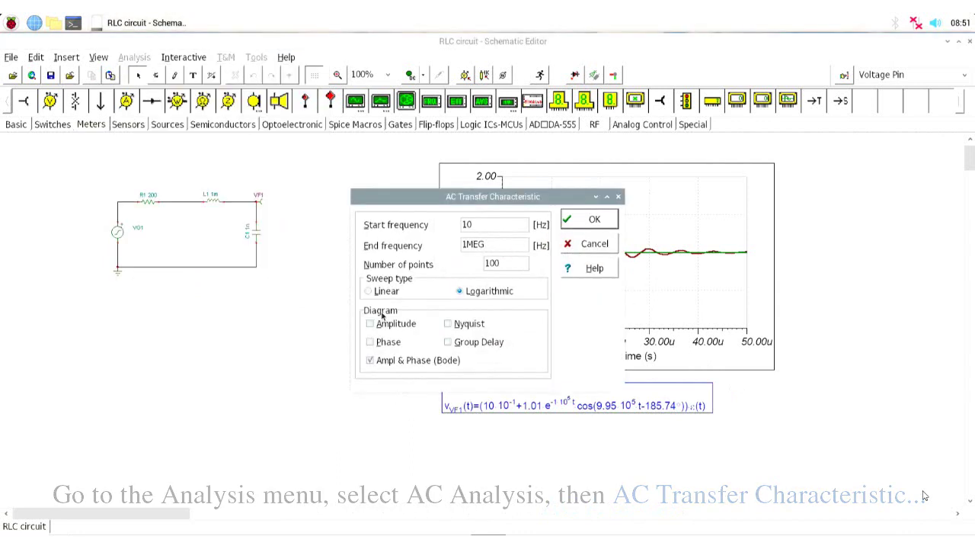
pyautogui.doubleClick(493, 263)
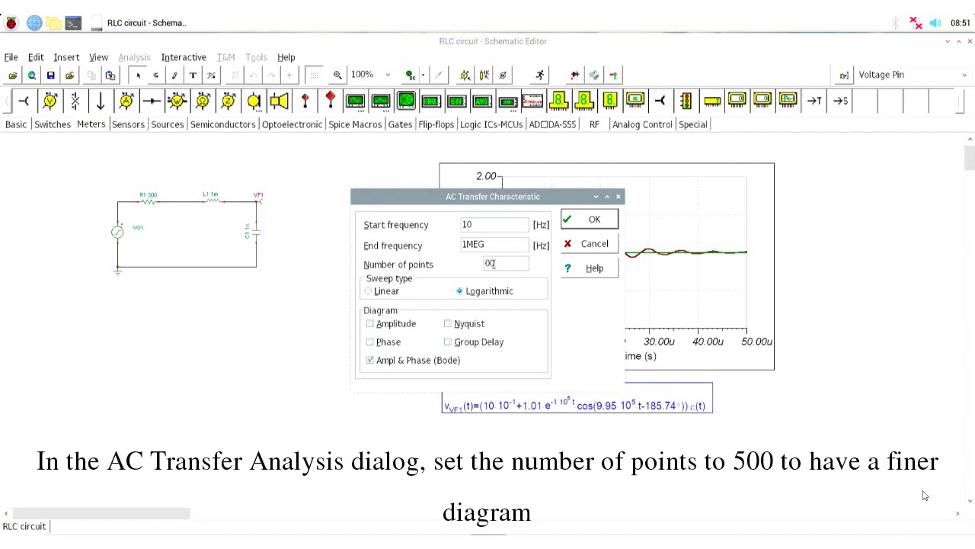
pyautogui.write('5')
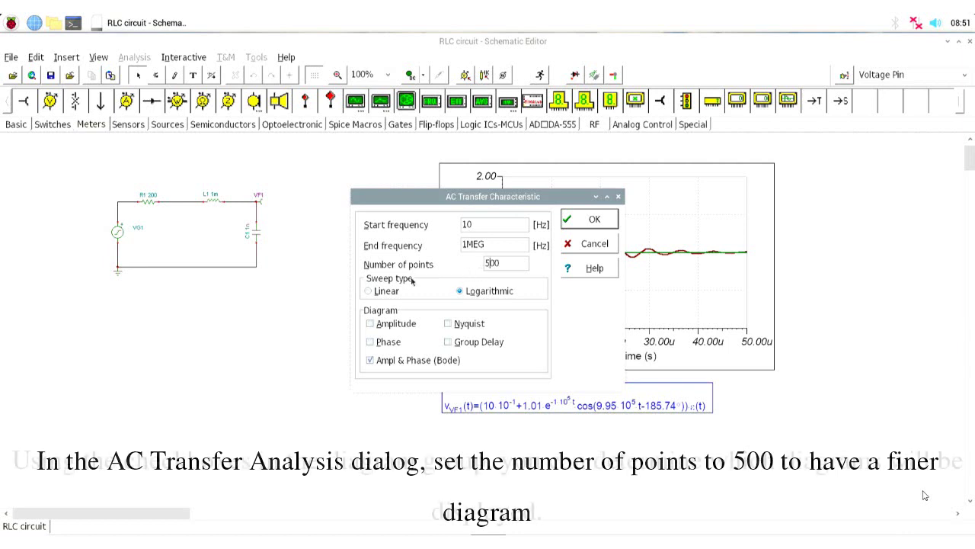
# - Enable the Amplitude, Phase, Nyquist and Group Delay diagrams alongside the Bode diagram and run the AC transfer analysis
pyautogui.click(373, 323)
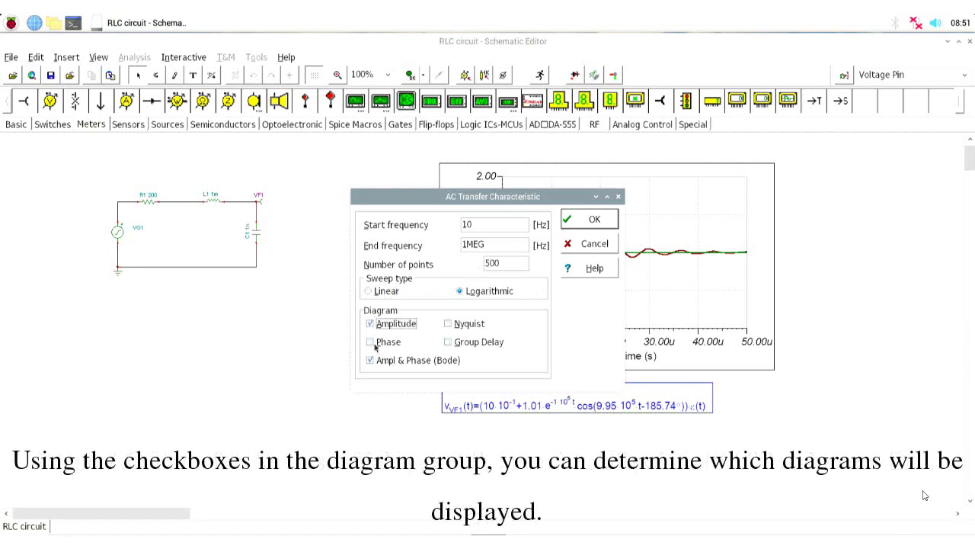
pyautogui.click(373, 344)
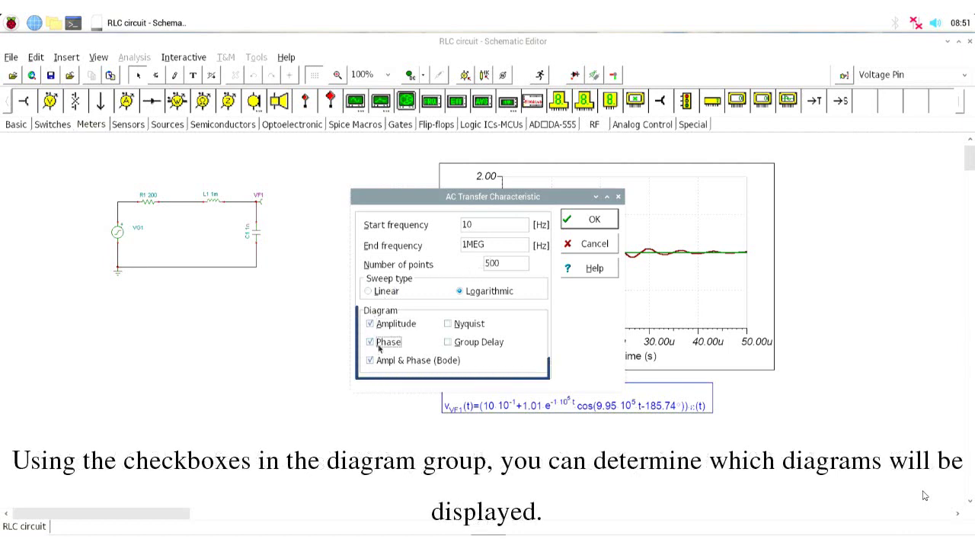
pyautogui.click(453, 326)
pyautogui.click(452, 344)
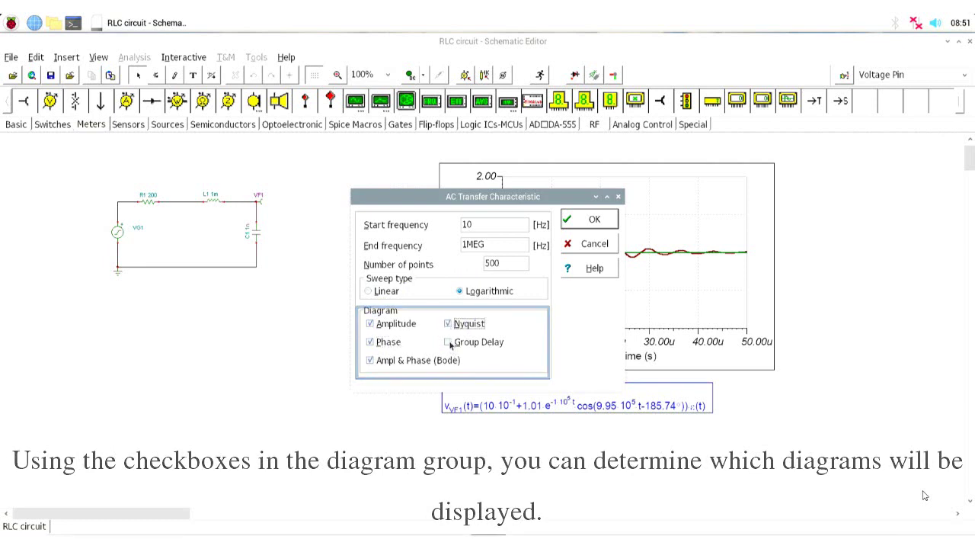
pyautogui.click(579, 223)
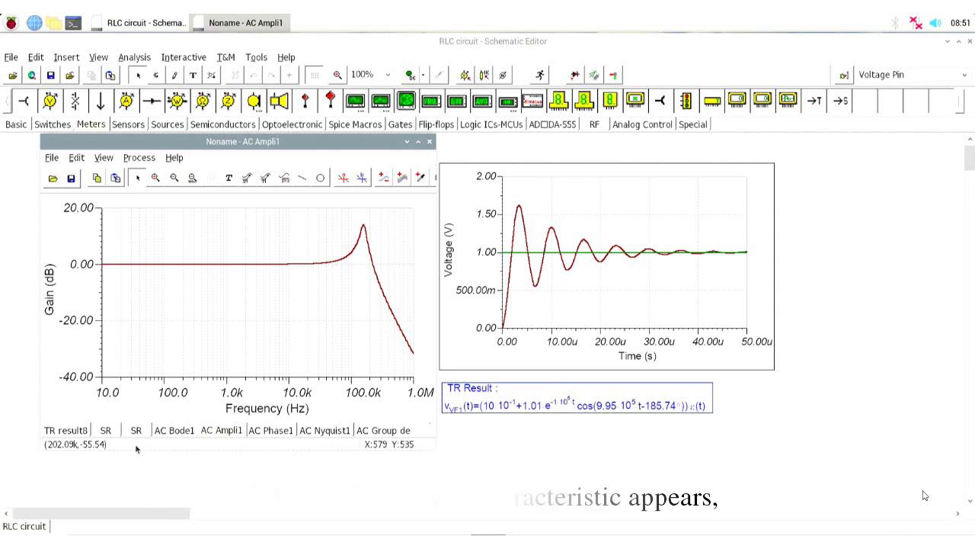
# - Review the AC Phase, Nyquist, Group Delay and second Bode diagrams in turn
pyautogui.click(267, 430)
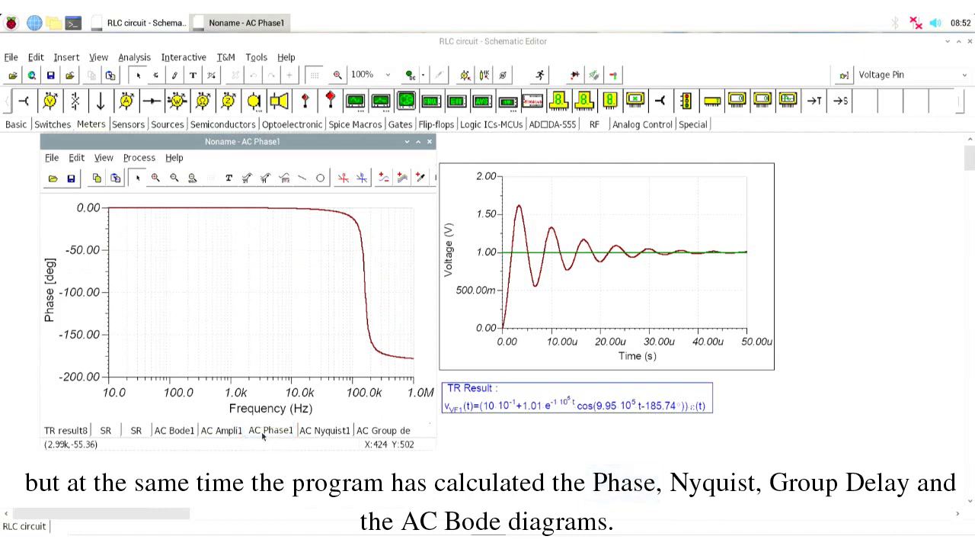
pyautogui.click(318, 431)
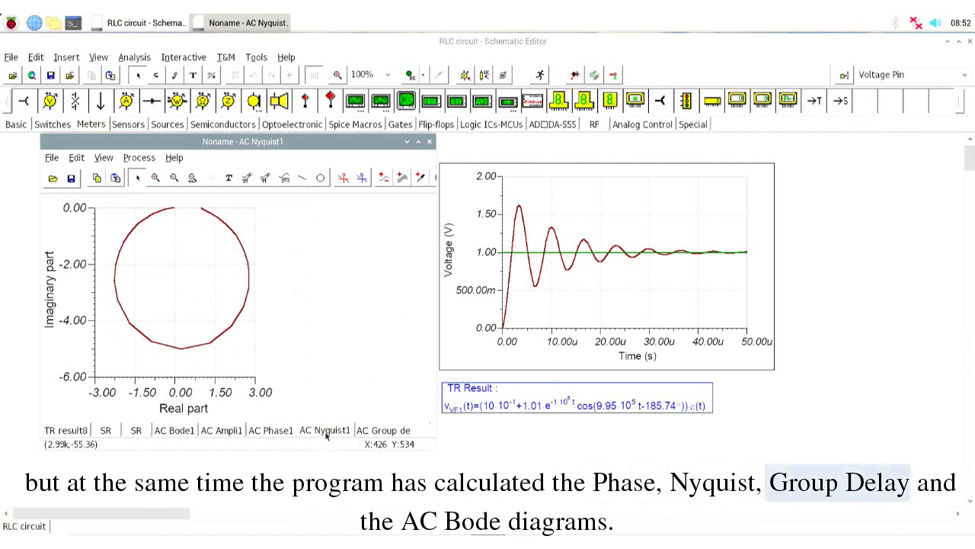
pyautogui.click(368, 433)
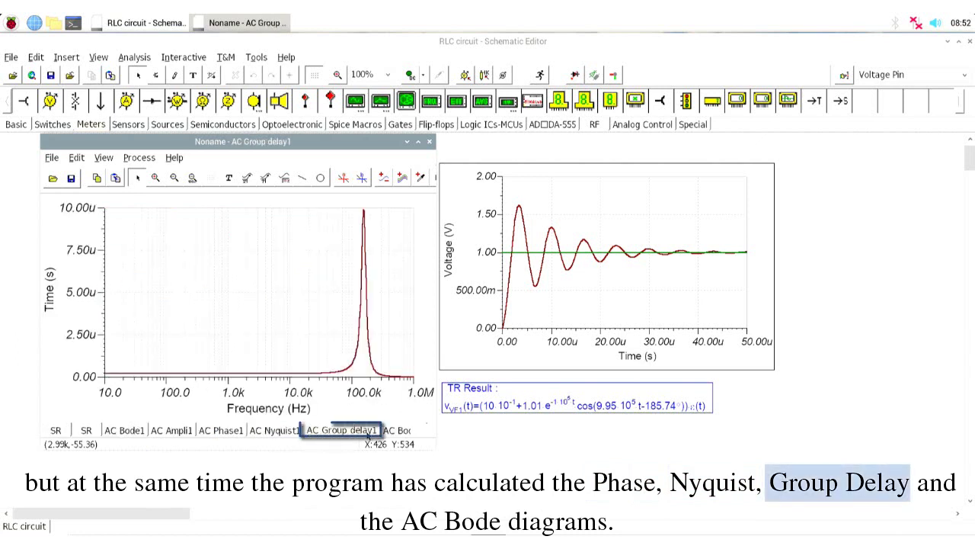
pyautogui.click(397, 432)
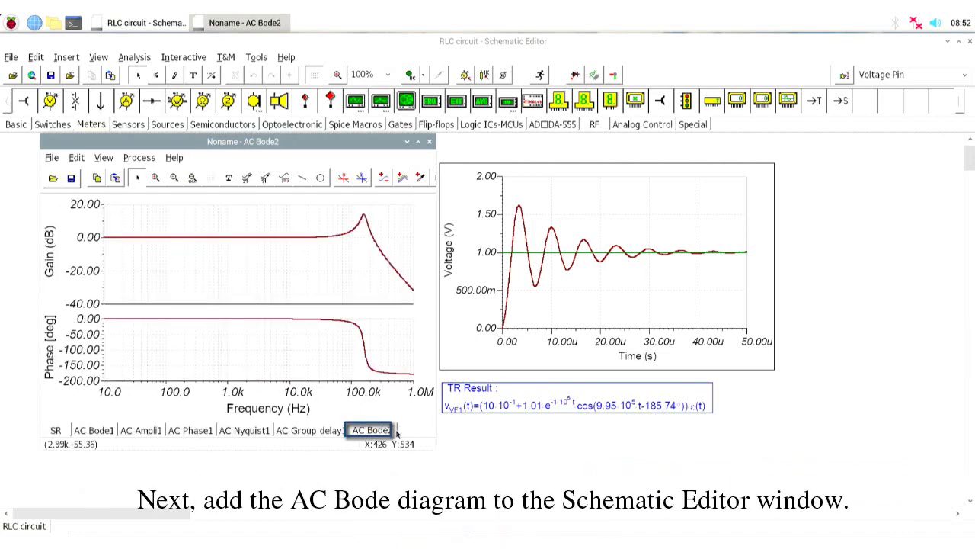
# - Copy the AC Bode1 diagram, close the diagram window and paste the diagram into the schematic below the circuit
pyautogui.click(94, 430)
pyautogui.click(76, 158)
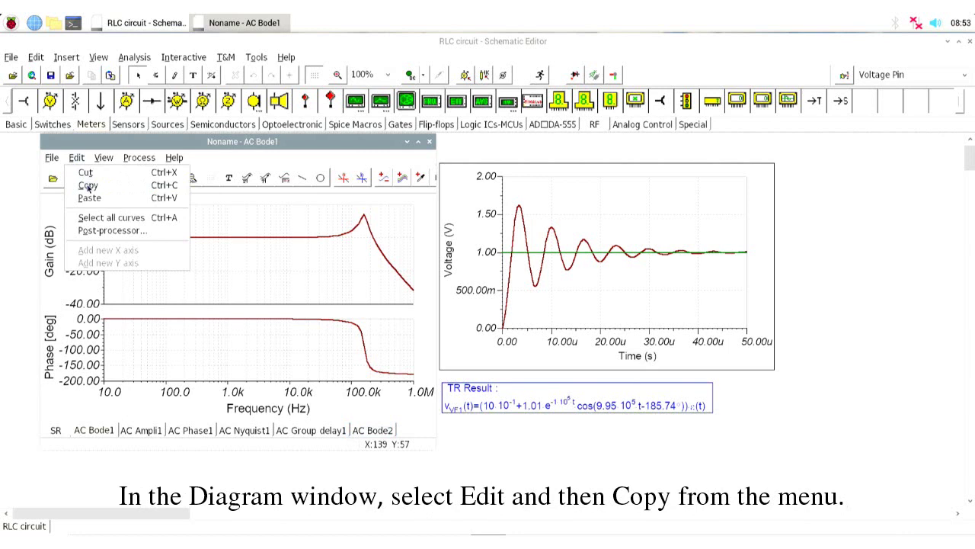
pyautogui.click(88, 187)
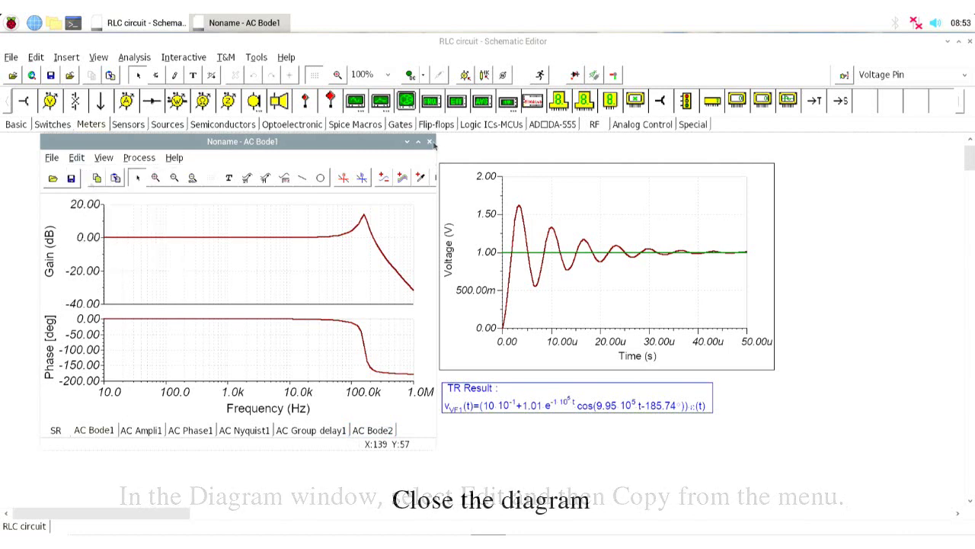
pyautogui.click(430, 141)
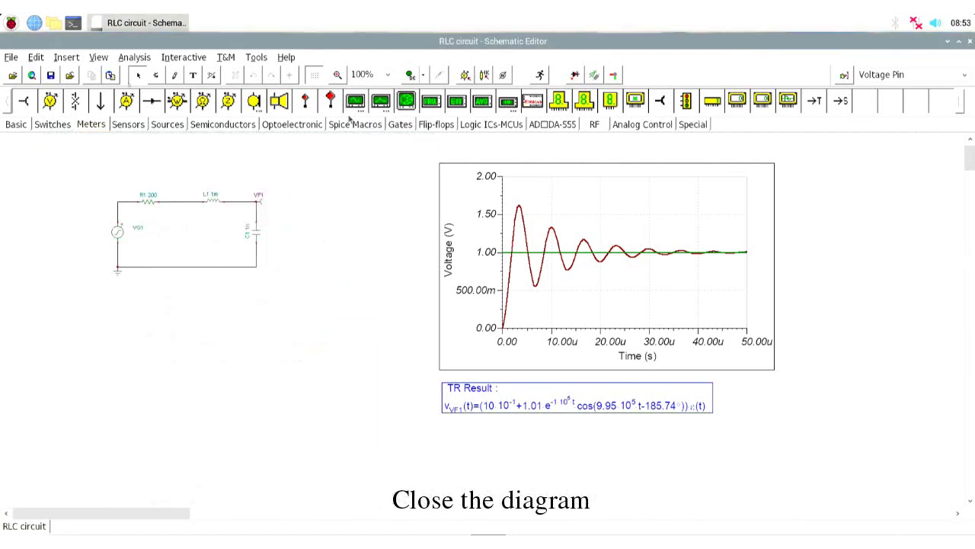
pyautogui.click(110, 76)
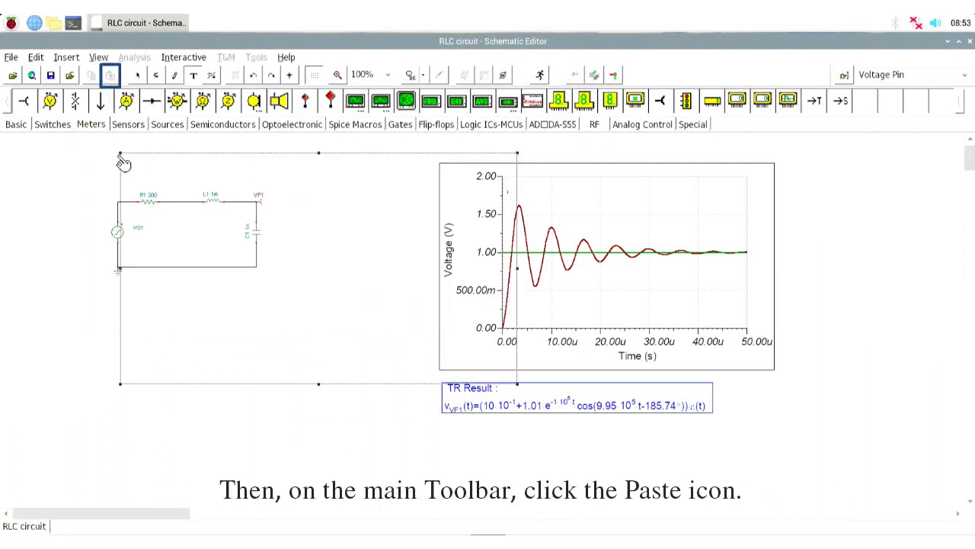
pyautogui.click(21, 290)
# - Move the RLC circuit up above the pasted Bode diagram and resize the diagram to fit beneath it
pyautogui.moveTo(215, 202); pyautogui.dragTo(208, 169)
pyautogui.moveTo(412, 508); pyautogui.dragTo(351, 428)
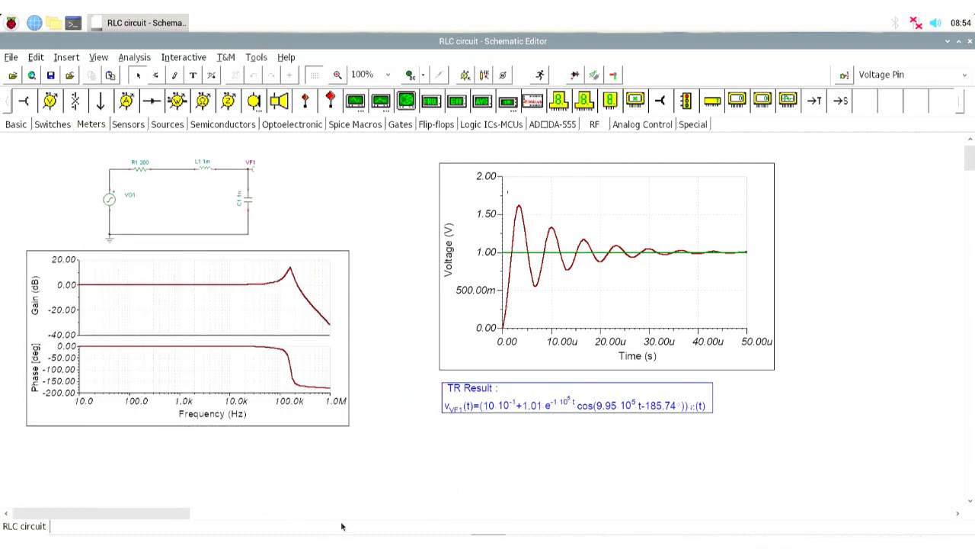
pyautogui.click(345, 425)
pyautogui.moveTo(348, 427); pyautogui.dragTo(350, 448)
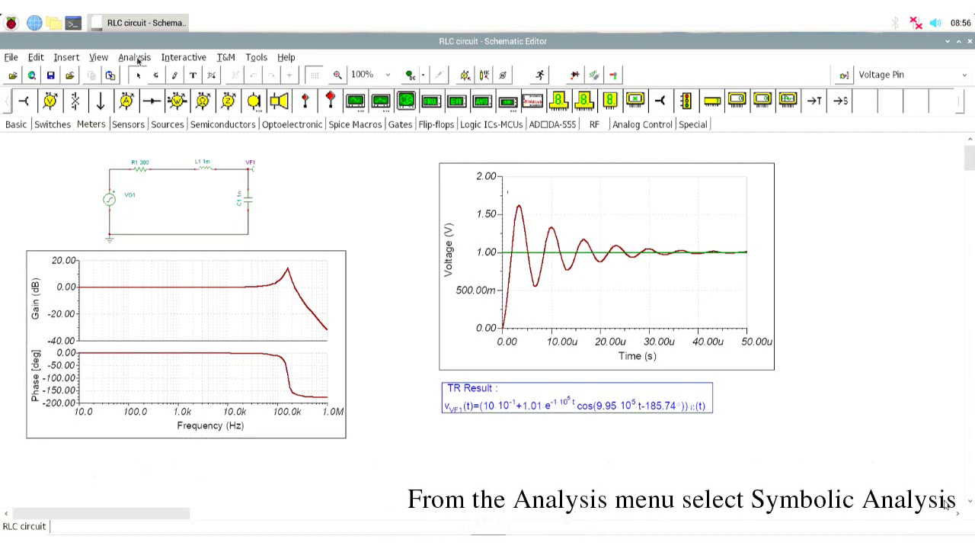
# - Run a symbolic AC transfer analysis and copy the transfer function formula from the Equation Editor
pyautogui.click(136, 58)
pyautogui.moveTo(202, 390)
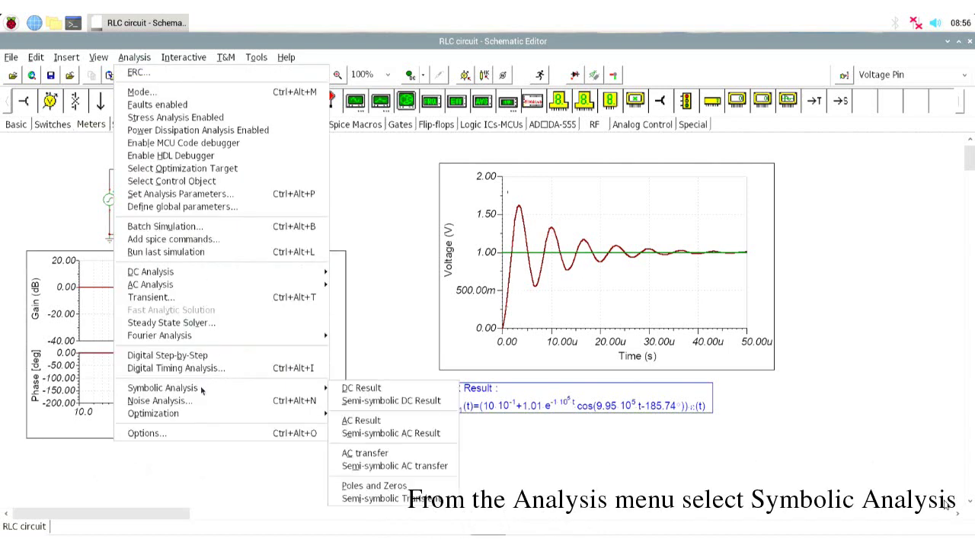
pyautogui.click(366, 456)
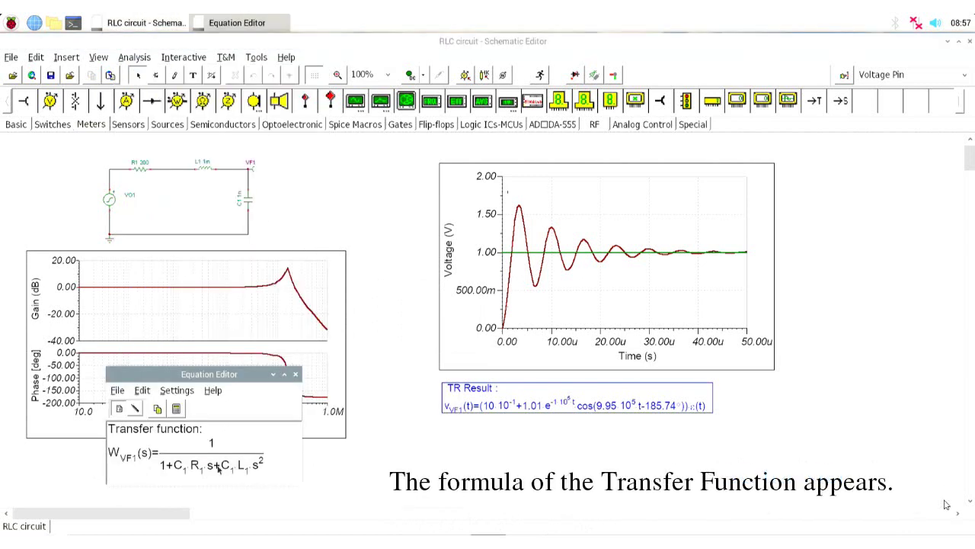
pyautogui.click(144, 390)
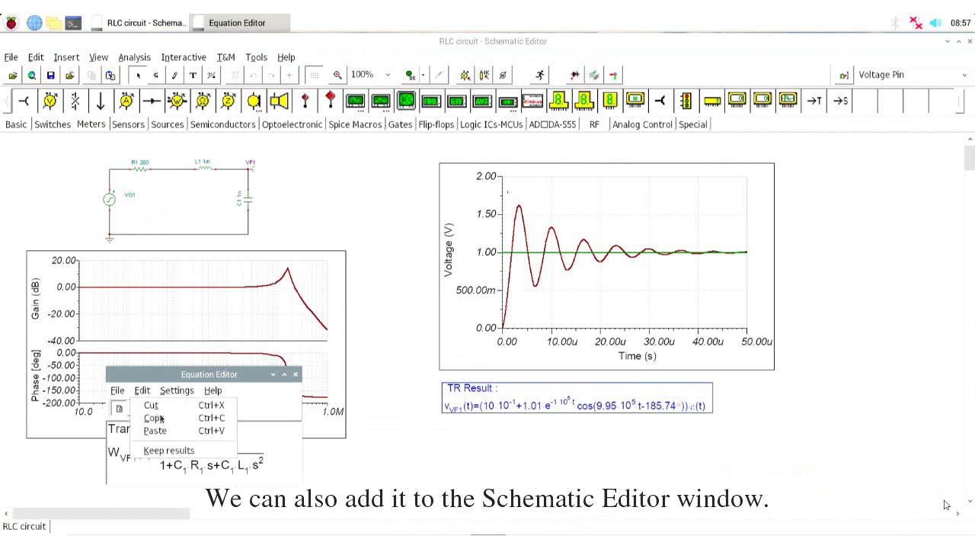
pyautogui.click(153, 417)
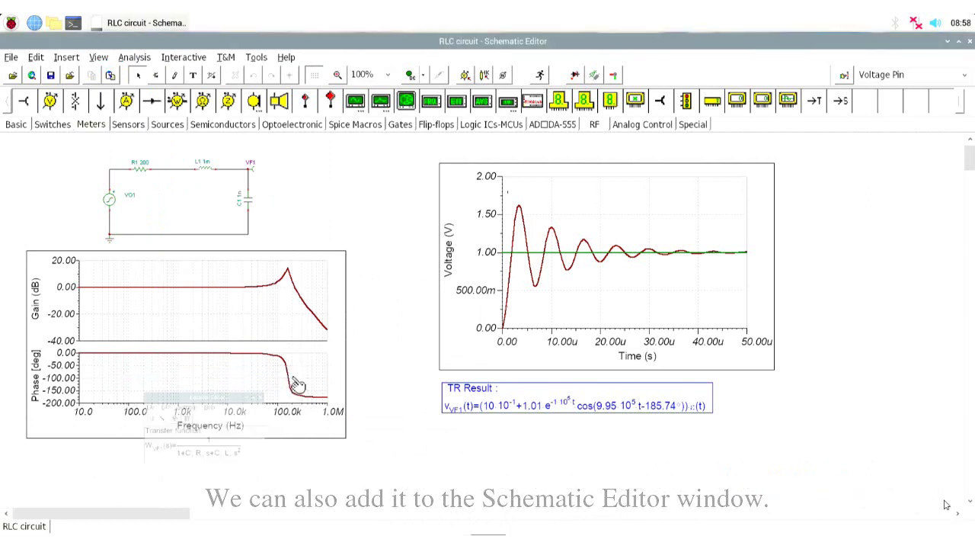
# - Paste the transfer function formula into the schematic below the Bode diagram and set its font size to 12
pyautogui.click(36, 58)
pyautogui.click(49, 131)
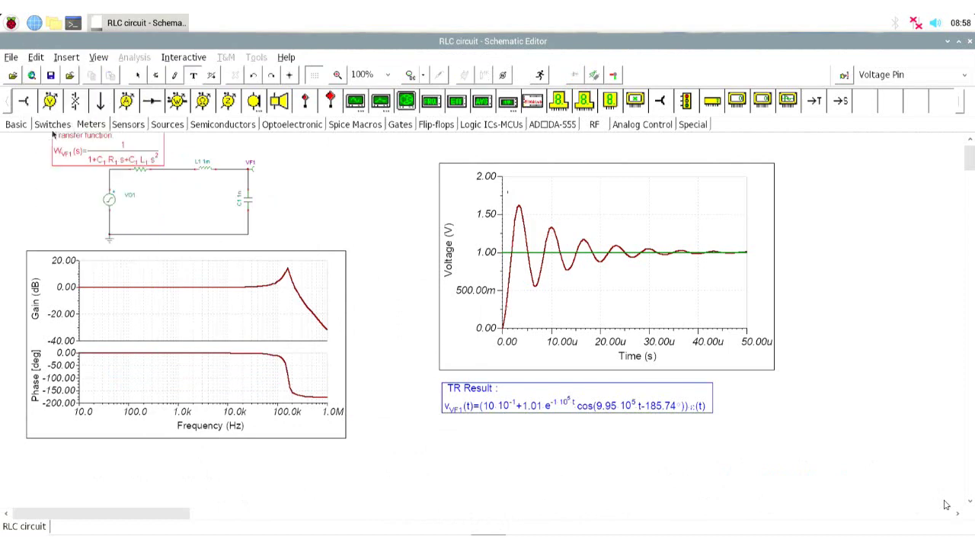
pyautogui.click(60, 461)
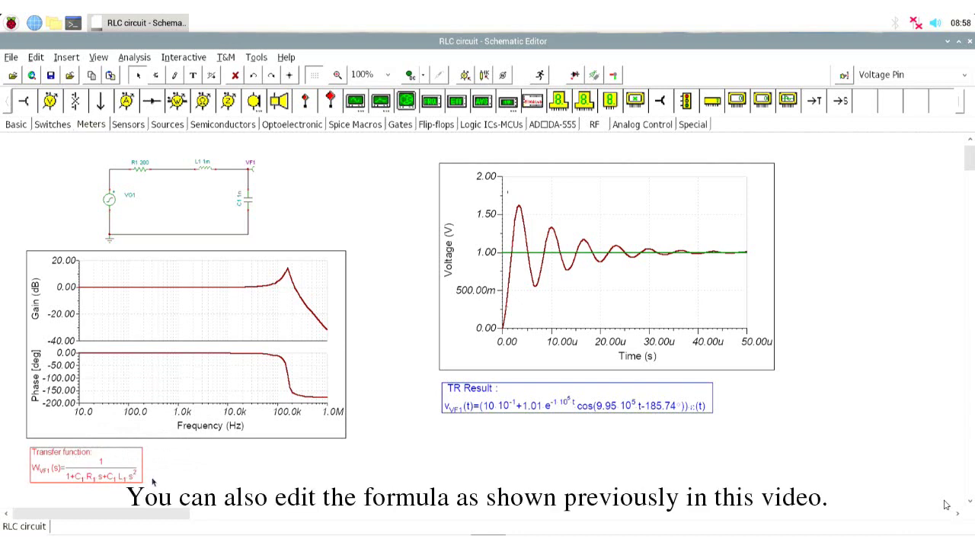
pyautogui.doubleClick(131, 468)
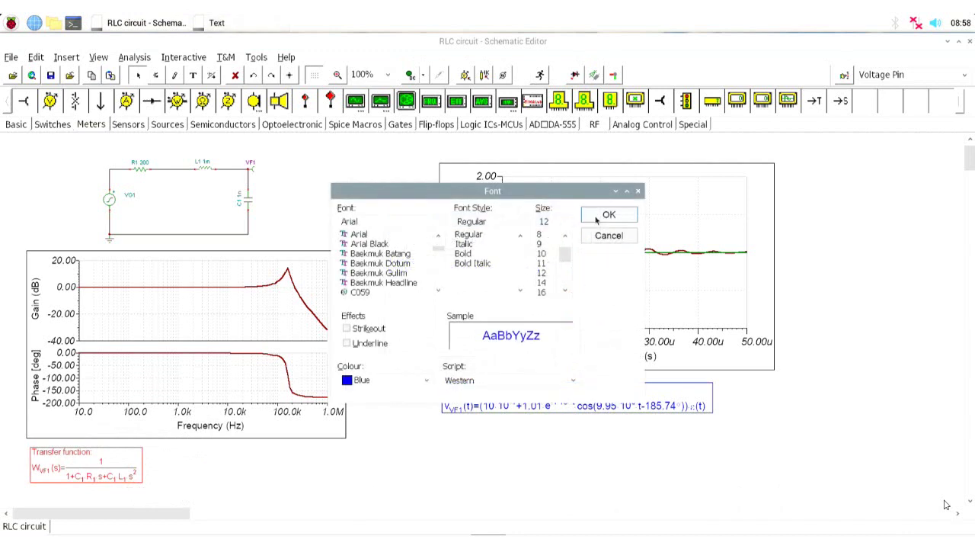
pyautogui.click(596, 217)
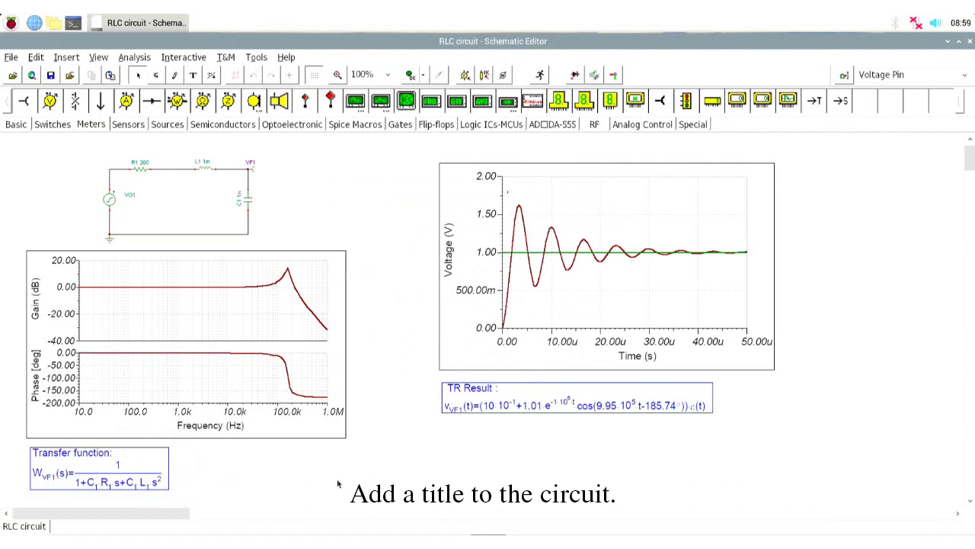
# - Start a new text object for the schematic title and enter "RLC CIRCUIT"
pyautogui.click(193, 75)
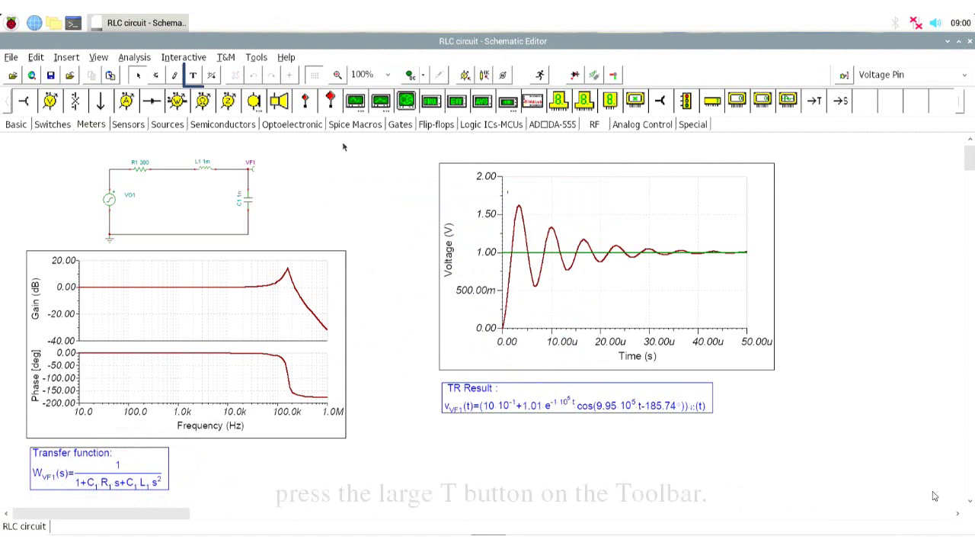
pyautogui.click(195, 77)
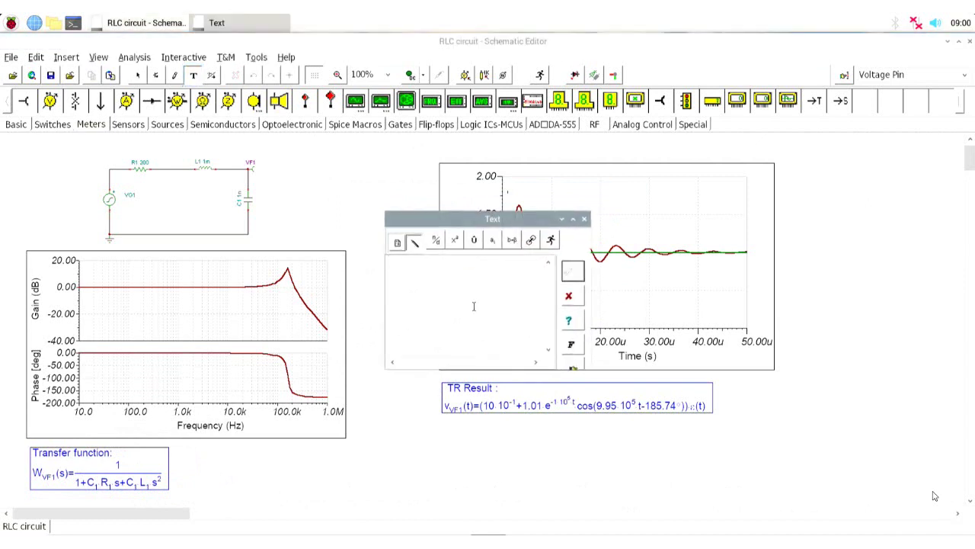
pyautogui.write('RLC')
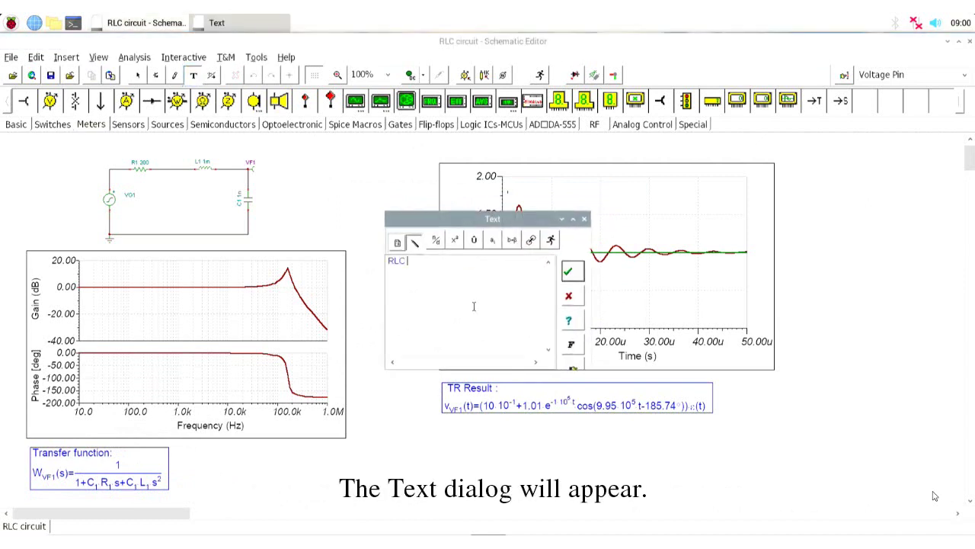
pyautogui.write(' CI')
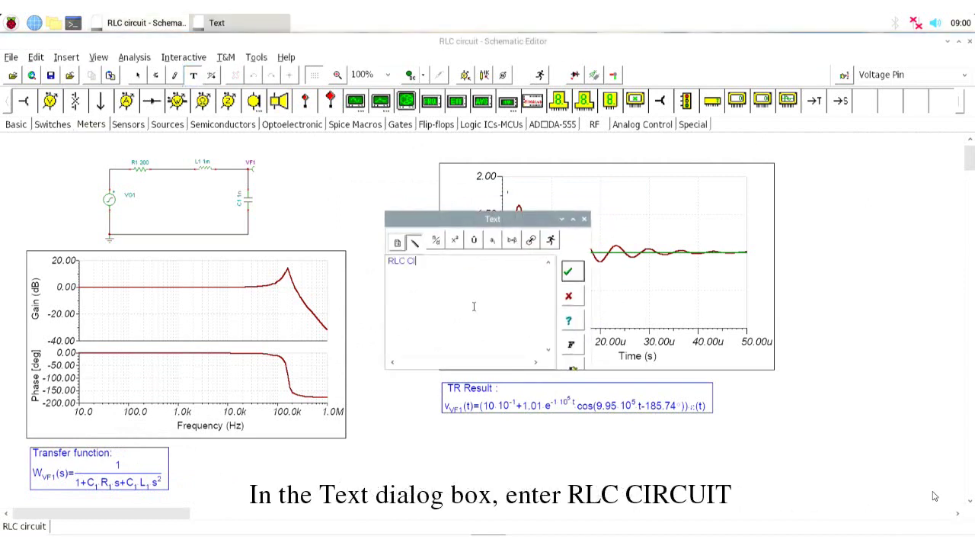
pyautogui.write('RCUIT')
# - Set the title's font size to 18, place it centred above the circuit and transient diagram, and deselect it
pyautogui.click(572, 345)
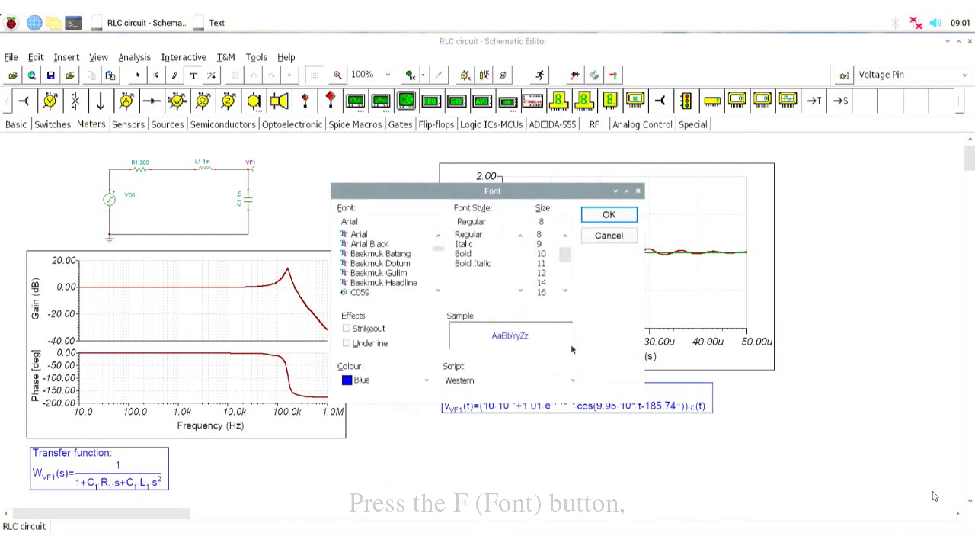
pyautogui.scroll(-1, 539, 296)
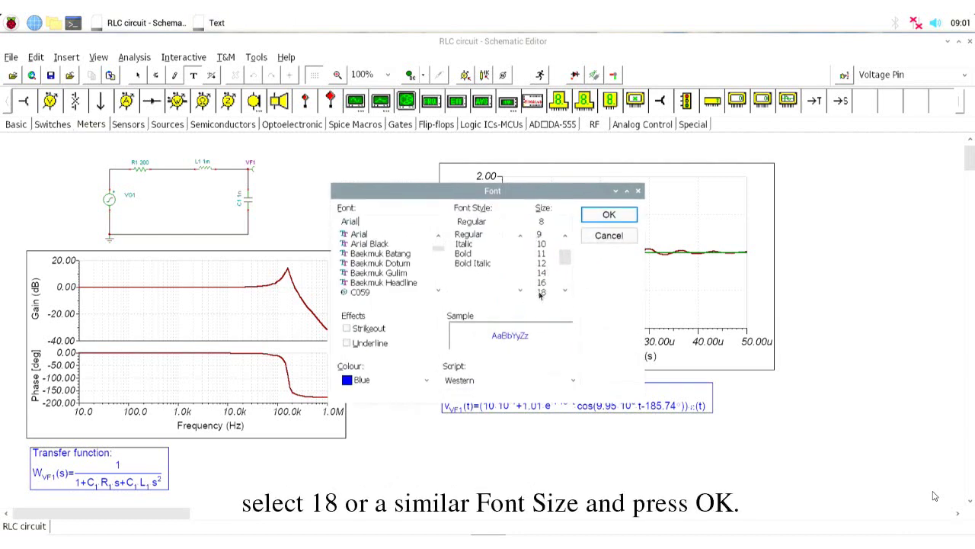
pyautogui.click(541, 292)
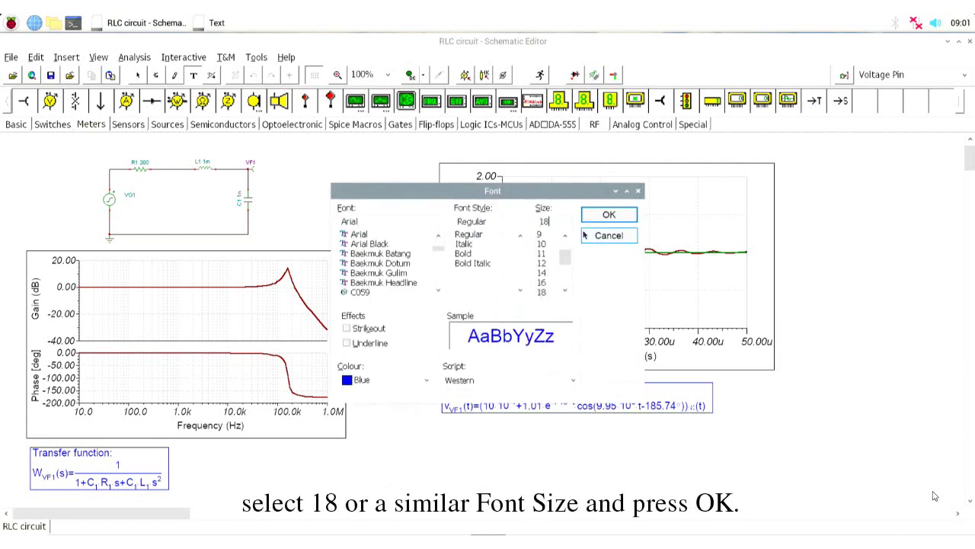
pyautogui.click(610, 216)
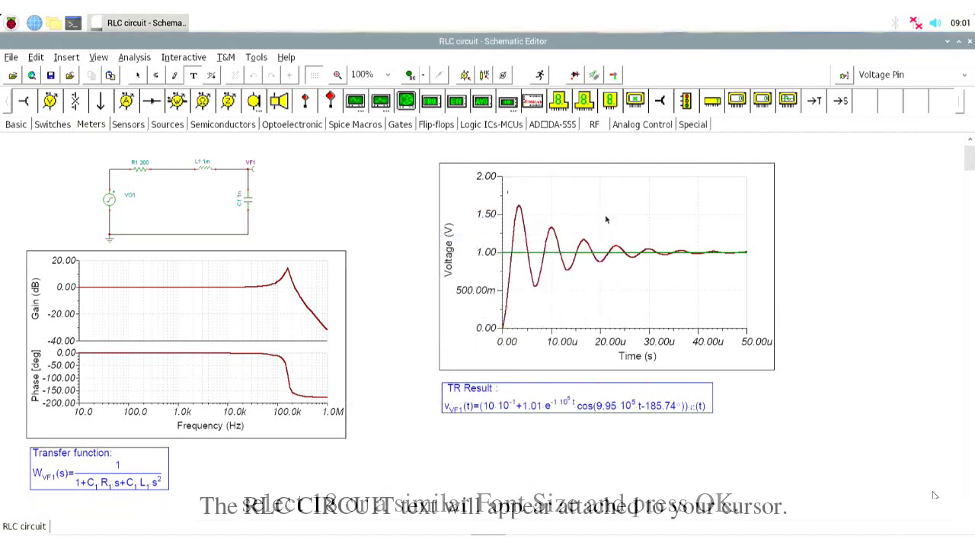
pyautogui.click(328, 144)
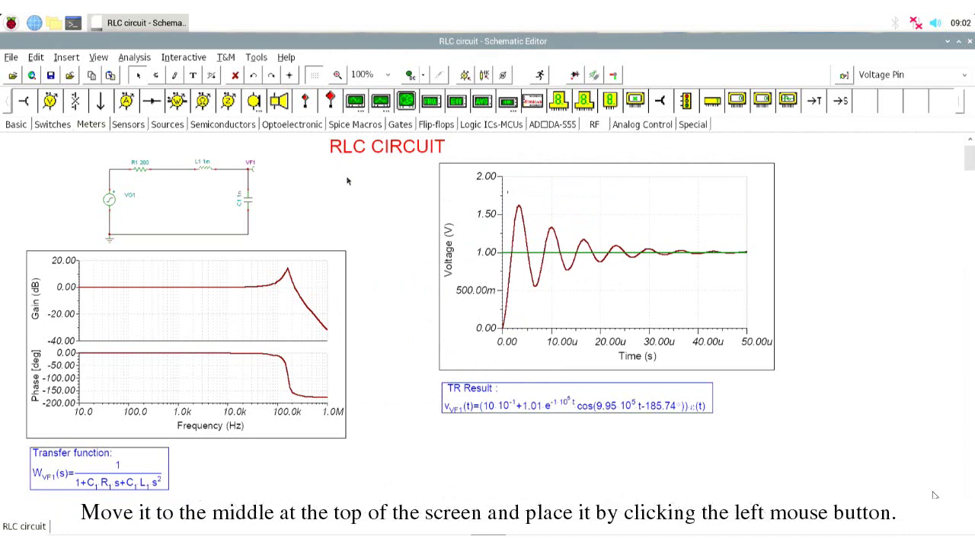
pyautogui.click(352, 195)
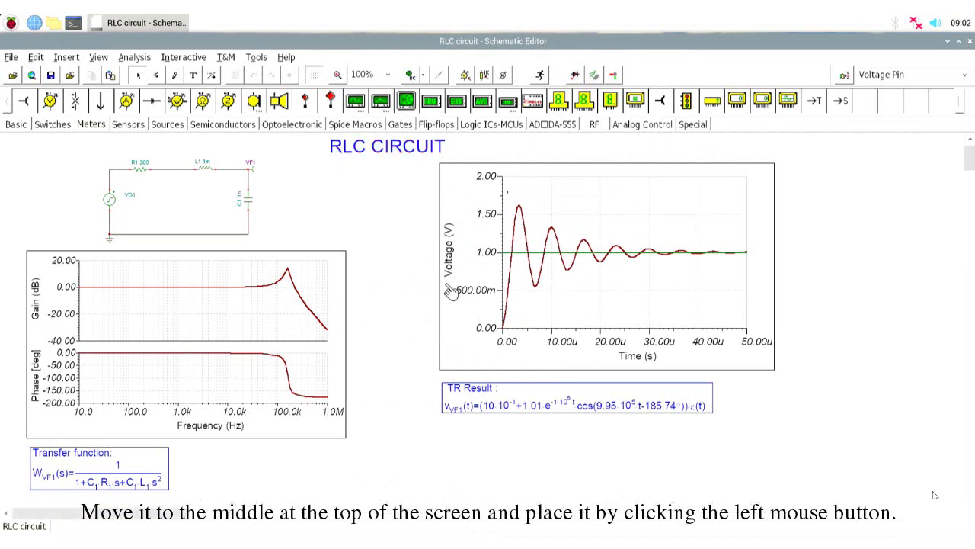